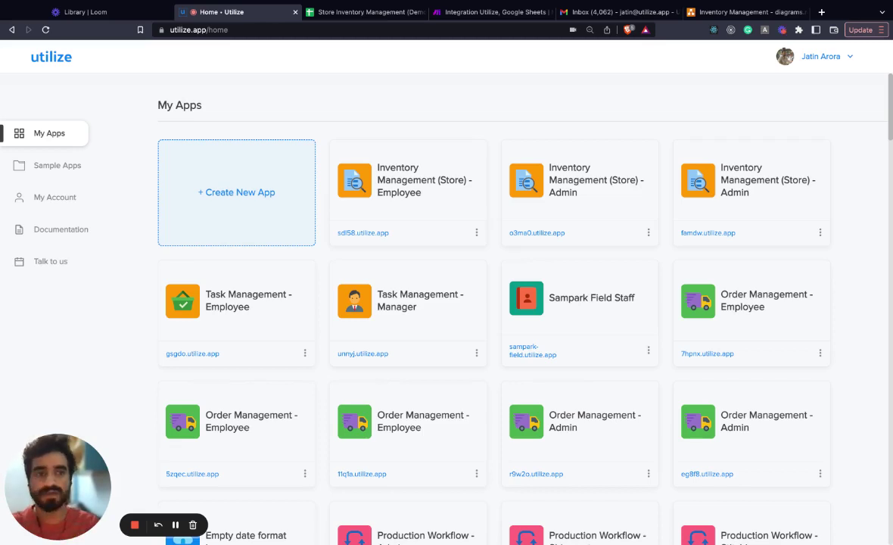
# Step: Walk through the inventory flowchart: withdrawal trigger, webhook, Sheets lookup, low-stock check, admin email
pyautogui.click(727, 12)
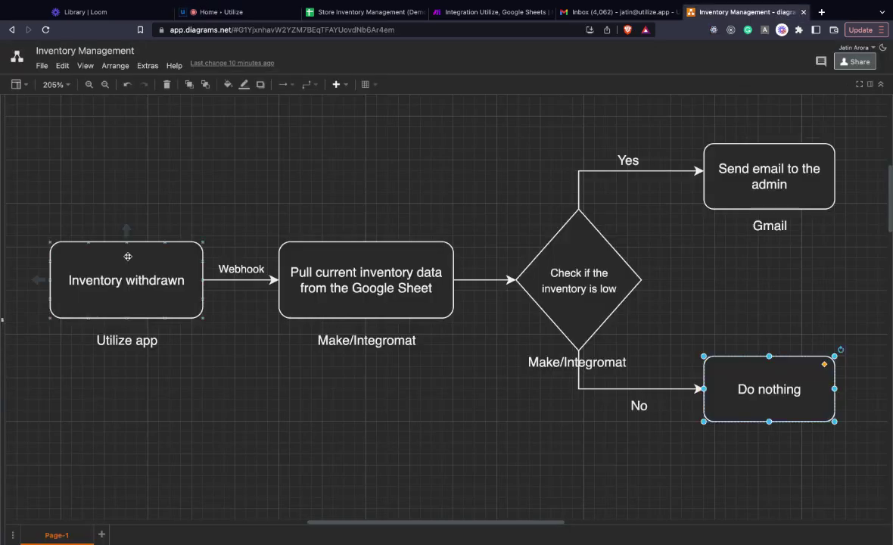
pyautogui.click(128, 282)
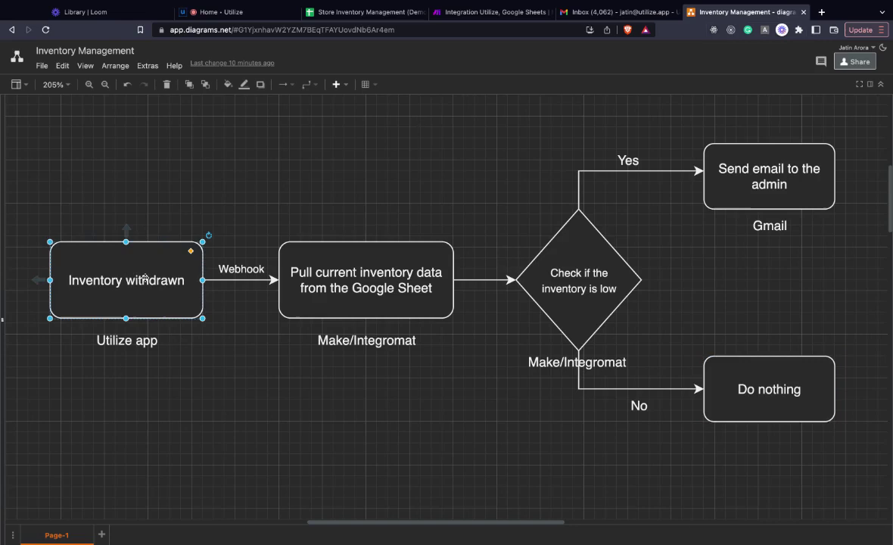
pyautogui.click(243, 270)
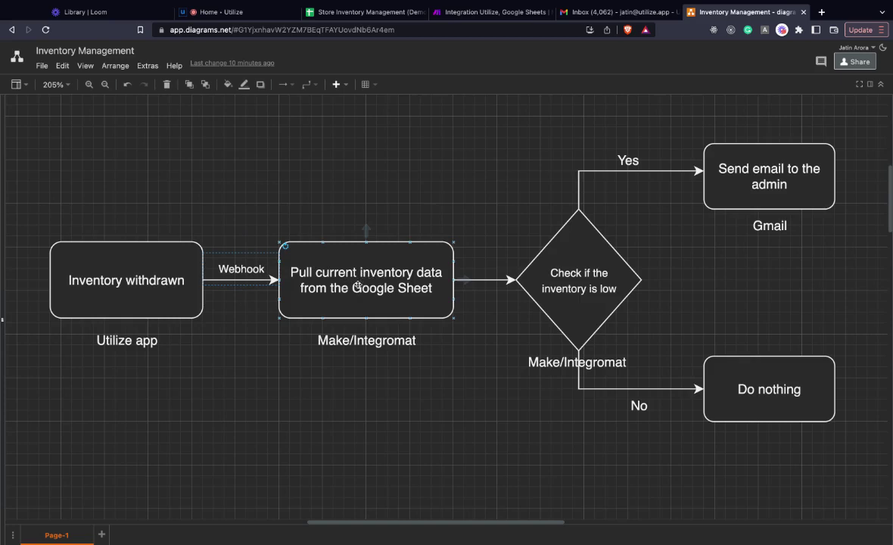
pyautogui.click(326, 283)
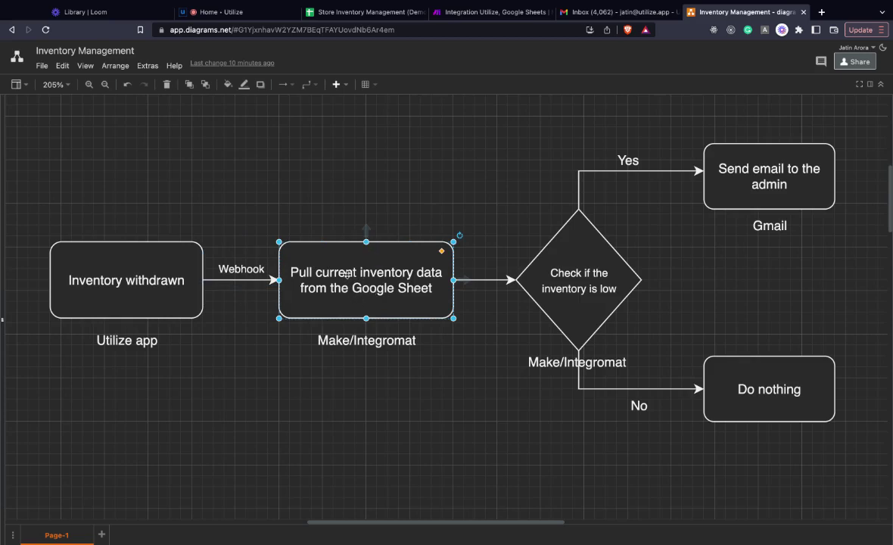
pyautogui.click(586, 274)
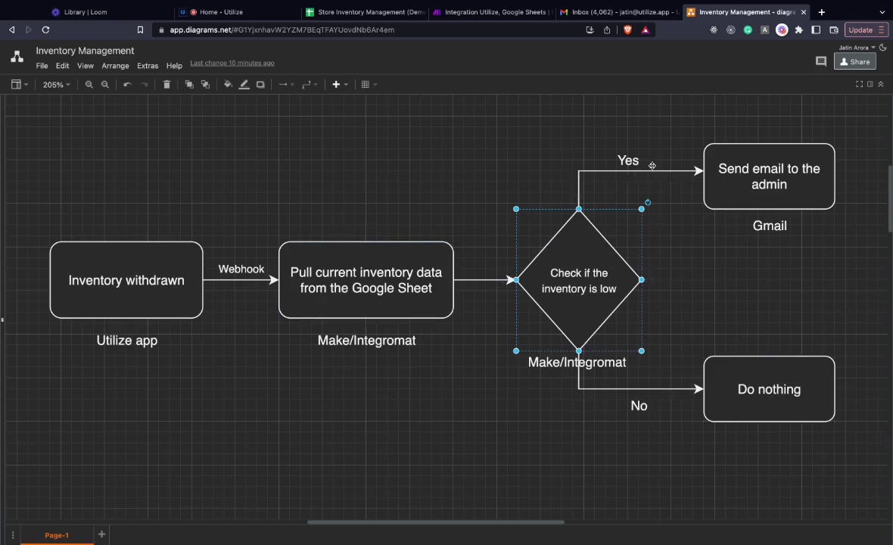
pyautogui.click(776, 178)
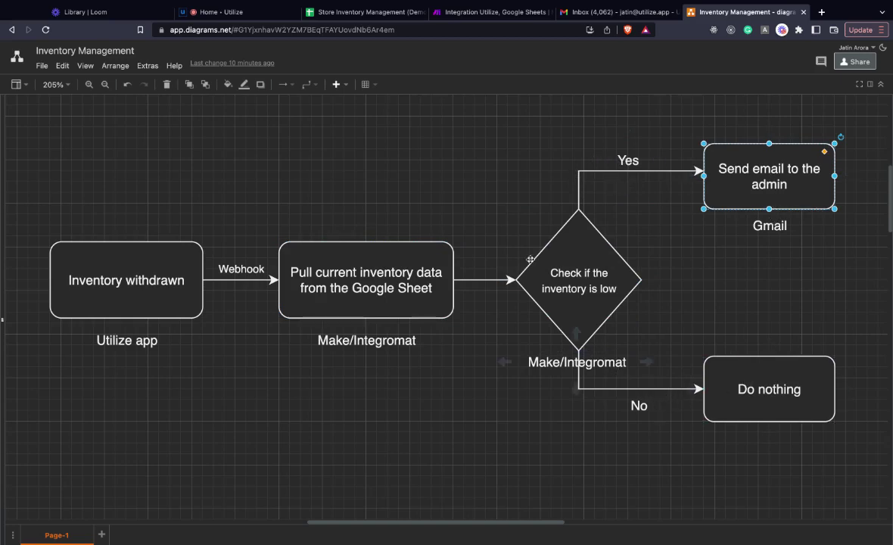
# Step: Begin a new app from the Inventory Management (Store) template, then abandon it and return home
pyautogui.click(272, 13)
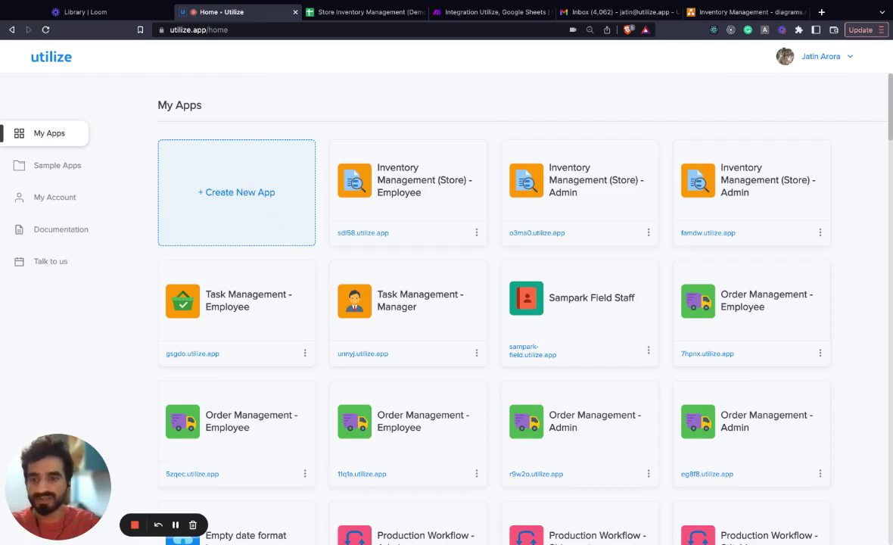
pyautogui.click(236, 192)
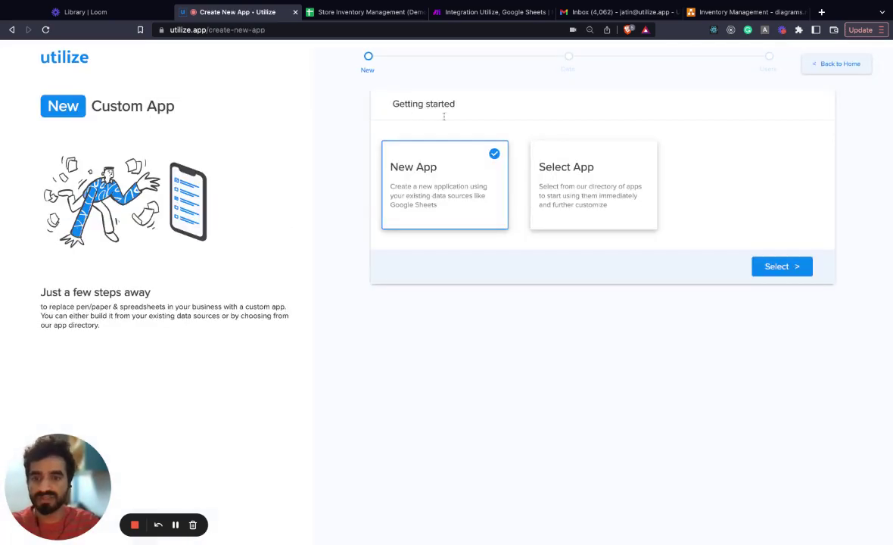
pyautogui.click(594, 176)
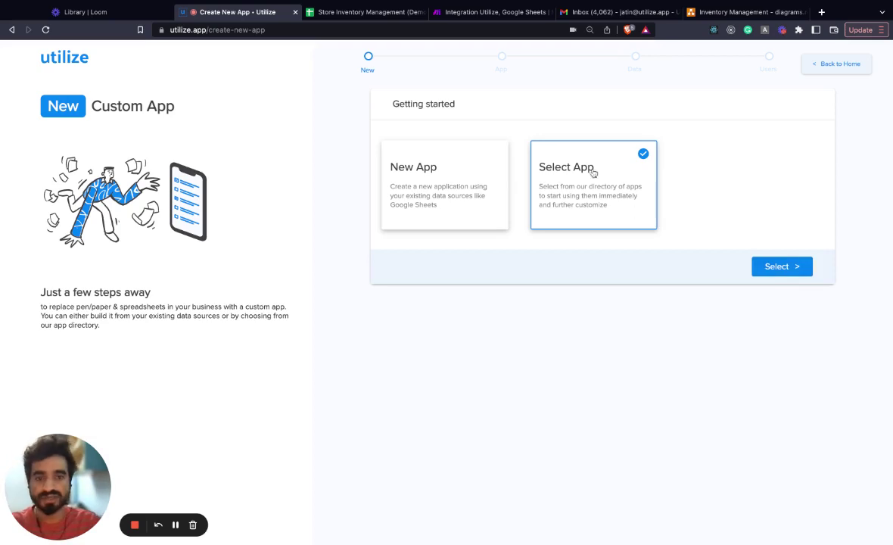
pyautogui.click(782, 266)
pyautogui.click(463, 165)
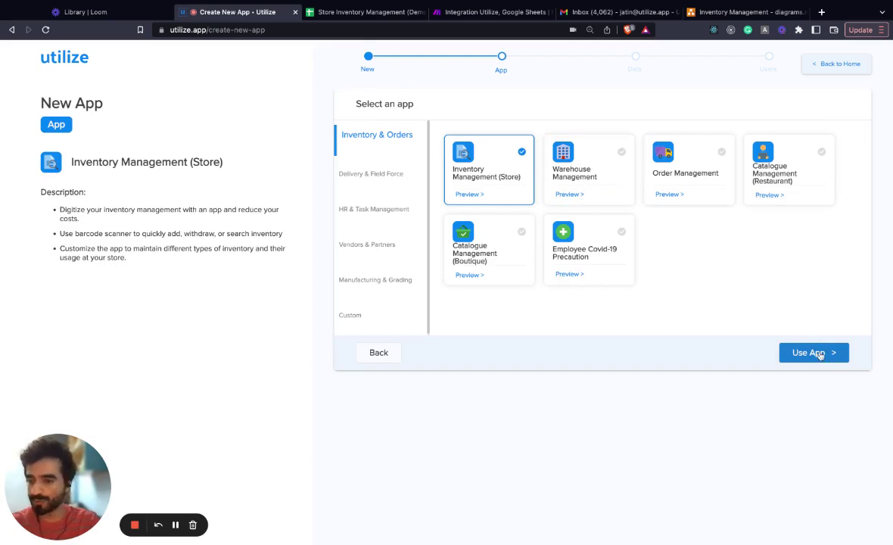
pyautogui.click(817, 64)
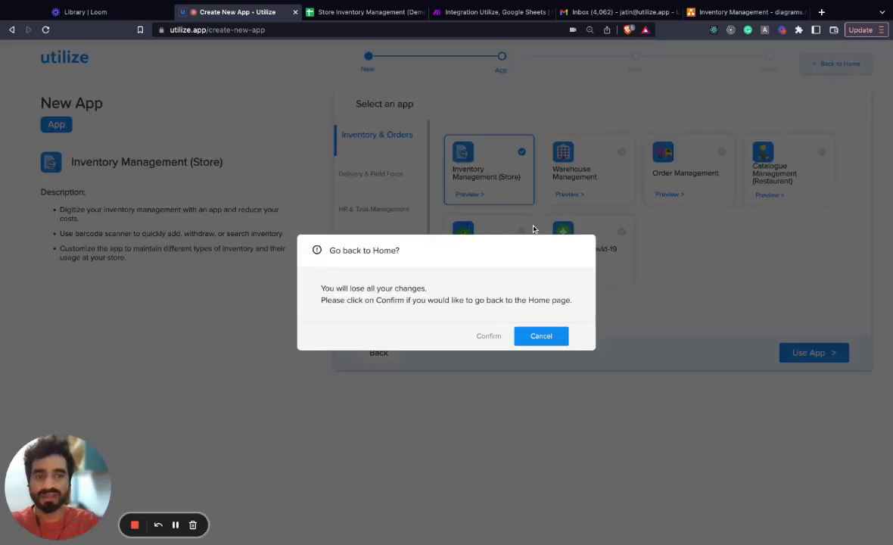
pyautogui.click(490, 336)
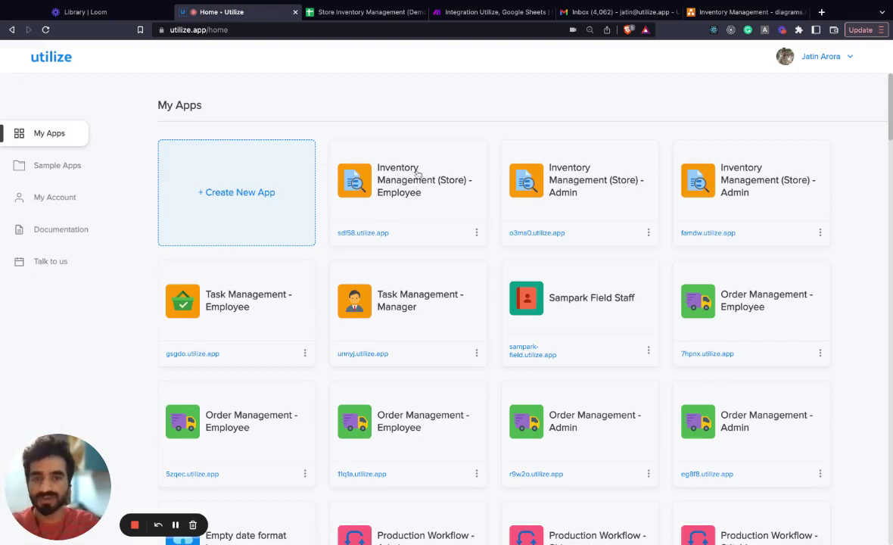
# Step: Open the Employee app's Flat Buttons Withdraw Stock form and inspect its Quantity Taken field
pyautogui.click(384, 161)
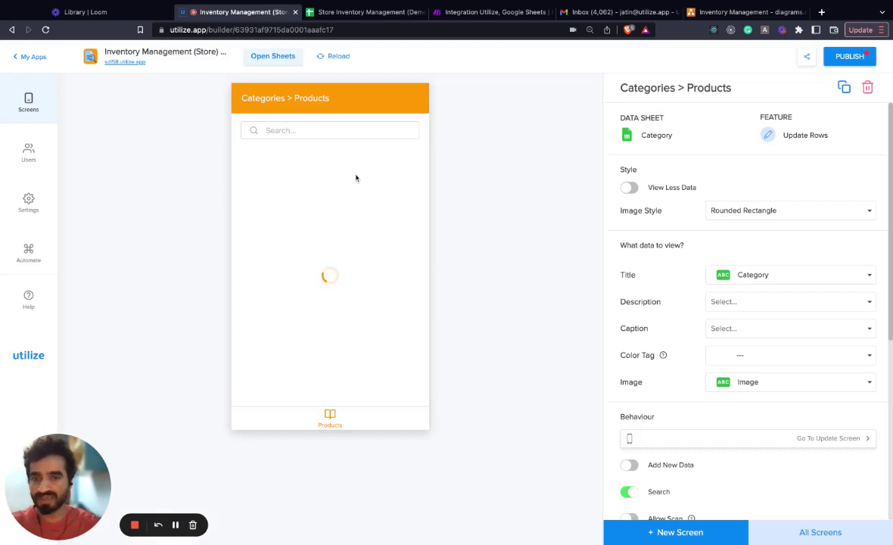
pyautogui.click(310, 170)
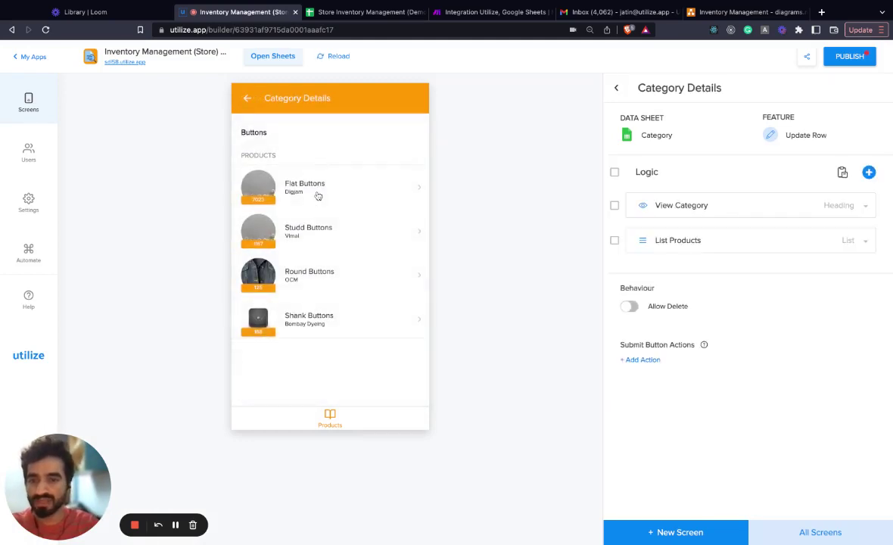
pyautogui.click(315, 195)
pyautogui.scroll(-2, 338, 299)
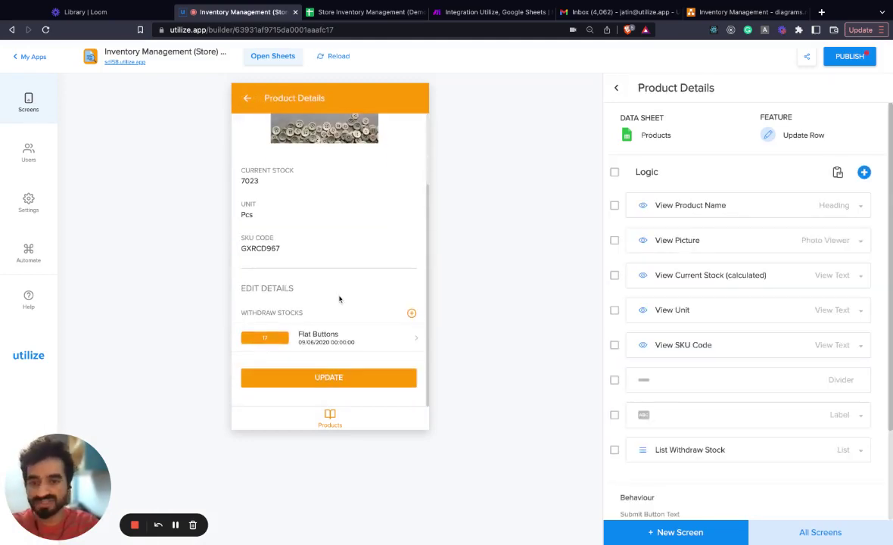
pyautogui.click(410, 313)
pyautogui.click(288, 220)
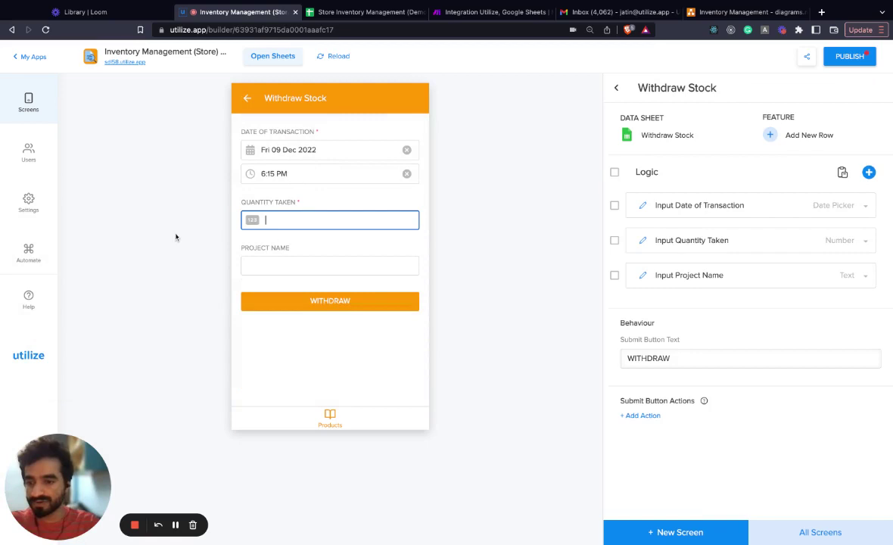
pyautogui.click(309, 201)
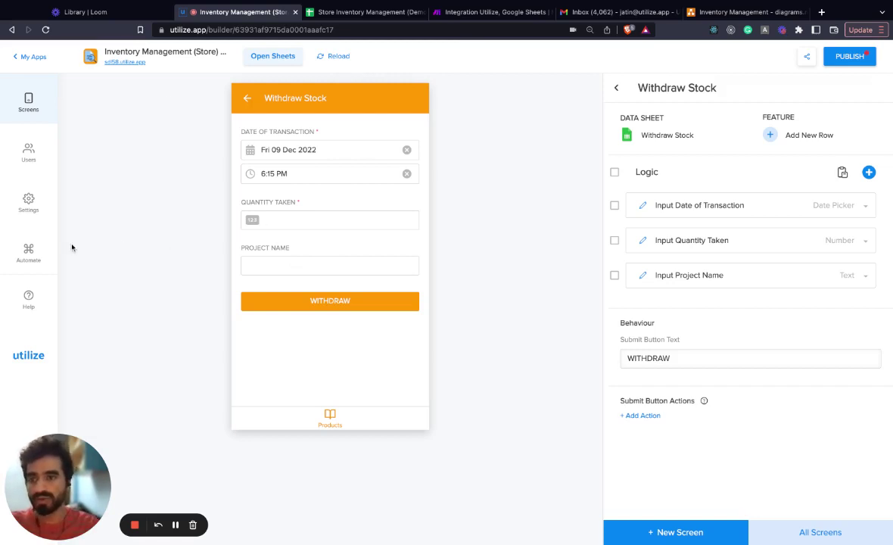
pyautogui.click(488, 12)
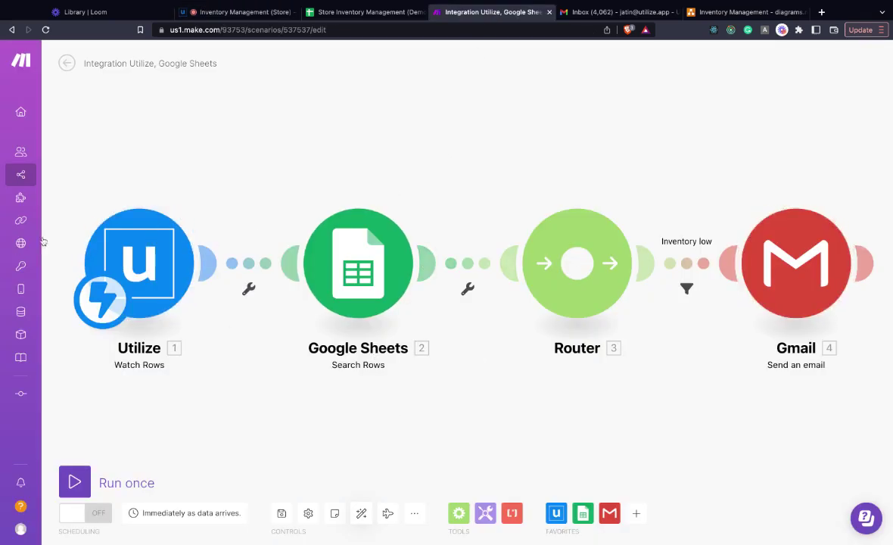
# Step: Open the Utilize Watch Rows trigger to view its webhook address
pyautogui.click(166, 254)
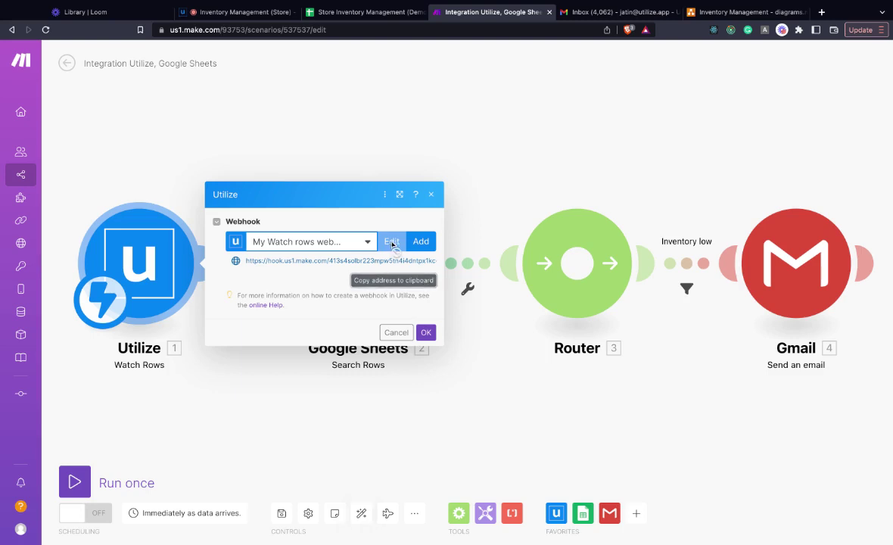
# Step: Create the 'Inventory withdrawn' automation, triggered when a row is created in Withdraw Stock
pyautogui.click(233, 13)
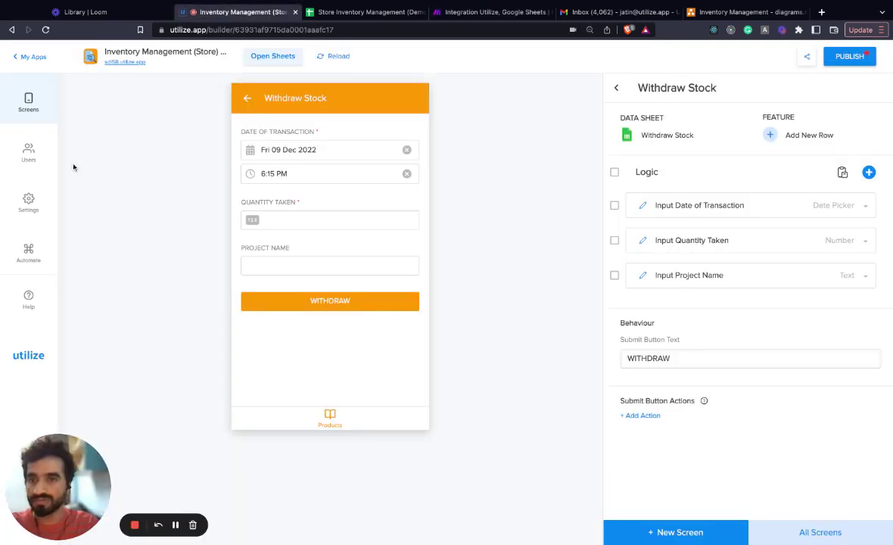
pyautogui.click(29, 254)
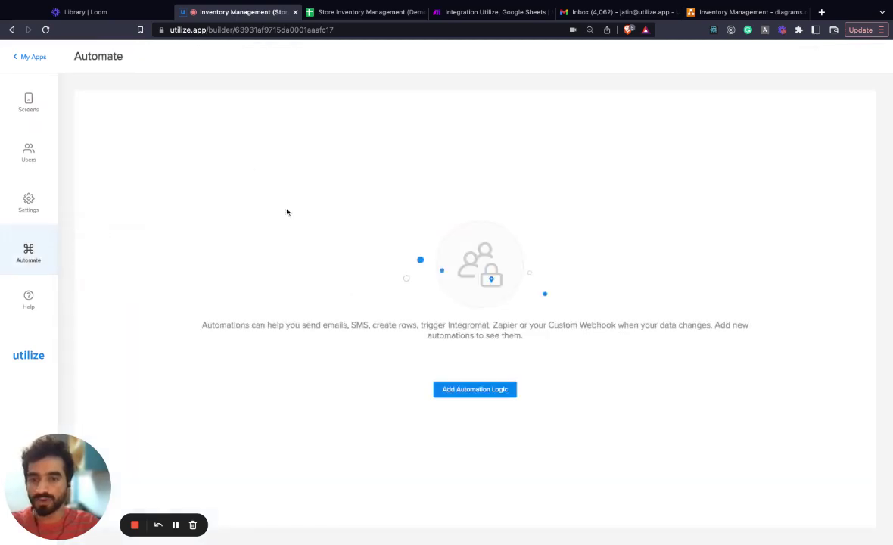
pyautogui.click(457, 388)
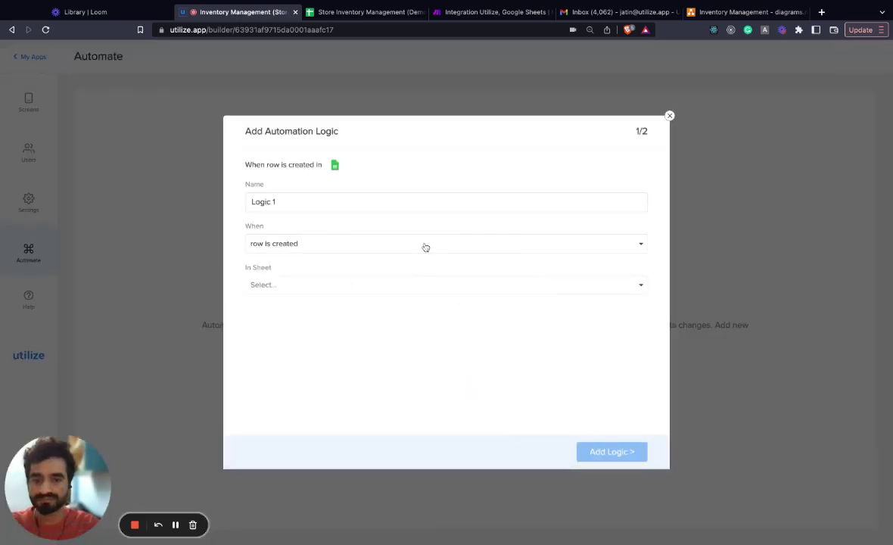
pyautogui.tripleClick(316, 202)
pyautogui.write('Inv')
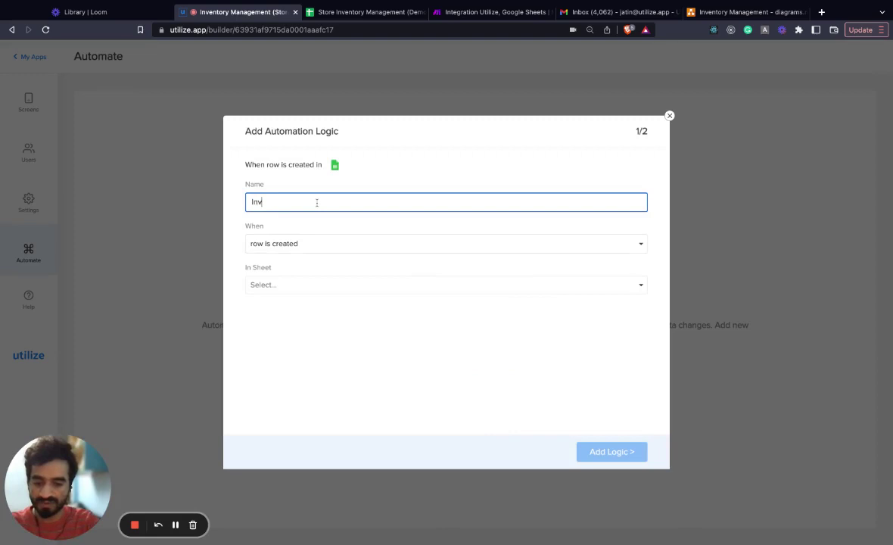
pyautogui.write('entory wi')
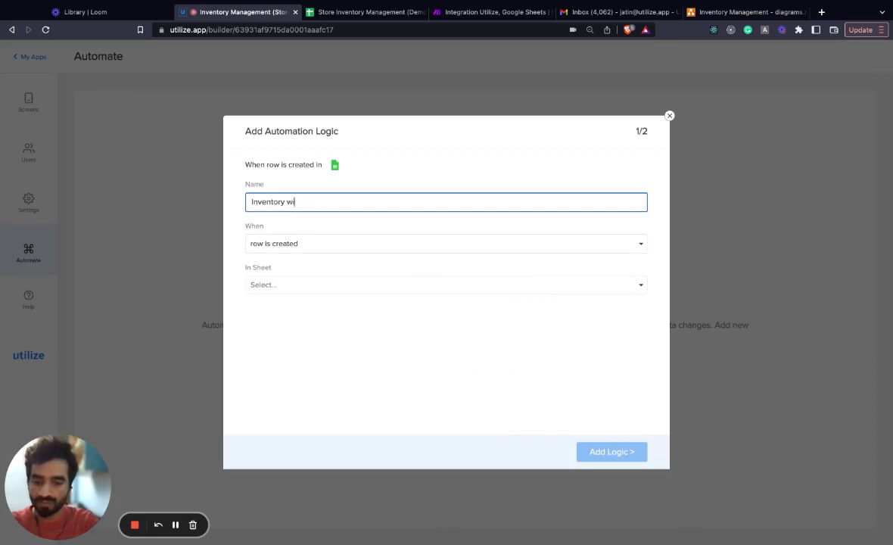
pyautogui.write('thdrawn')
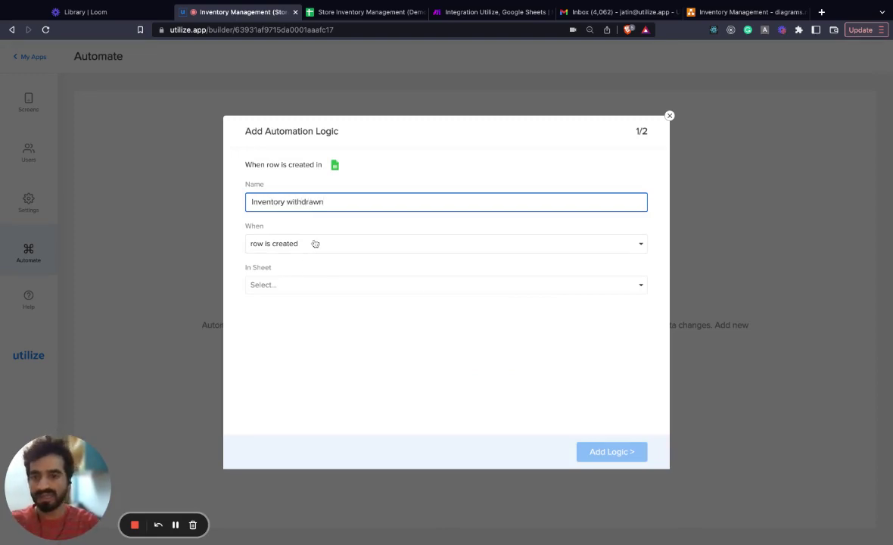
pyautogui.click(289, 285)
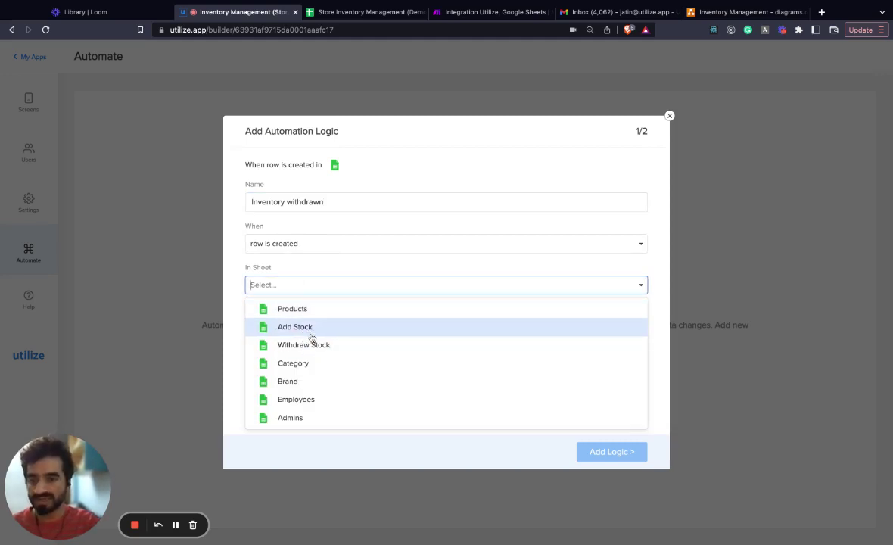
pyautogui.click(308, 345)
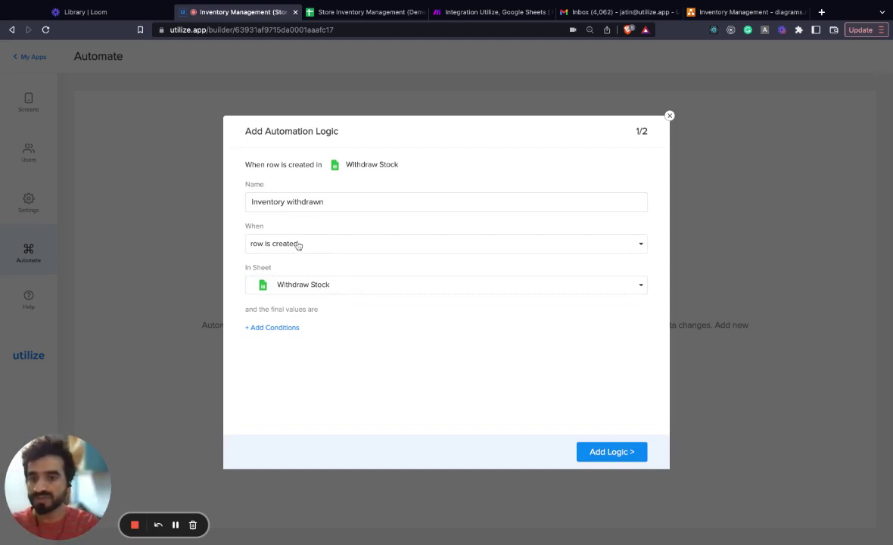
pyautogui.click(607, 452)
pyautogui.click(290, 199)
# Step: Set the action to Trigger Integromat (Make)/Zapier with the pasted Make webhook URL
pyautogui.click(327, 279)
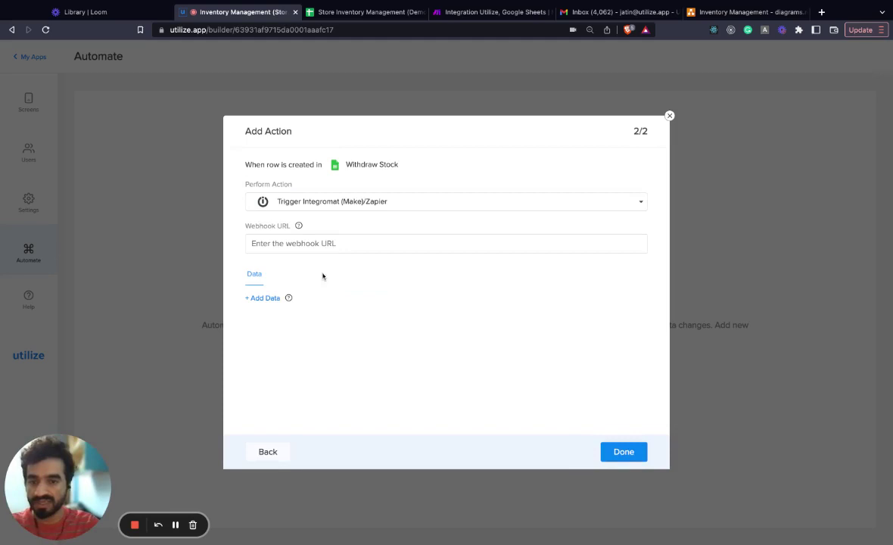
pyautogui.click(318, 242)
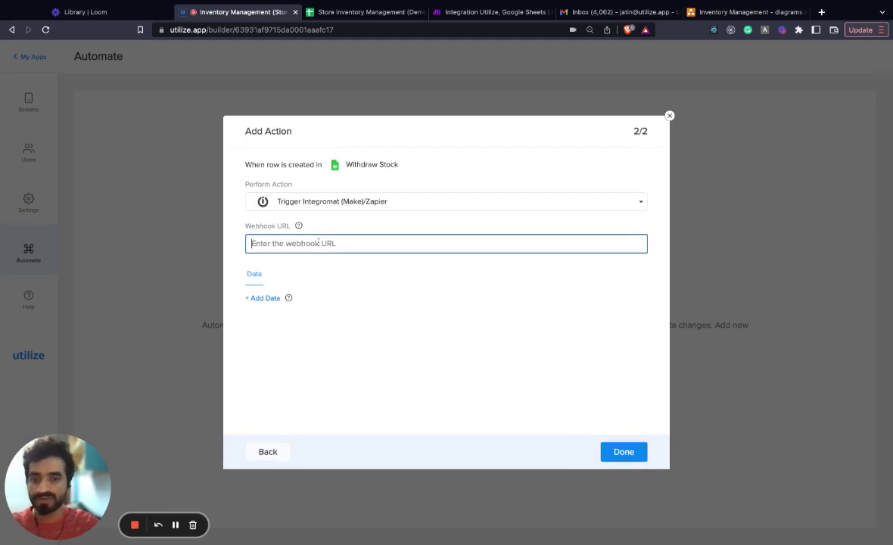
pyautogui.click(324, 283)
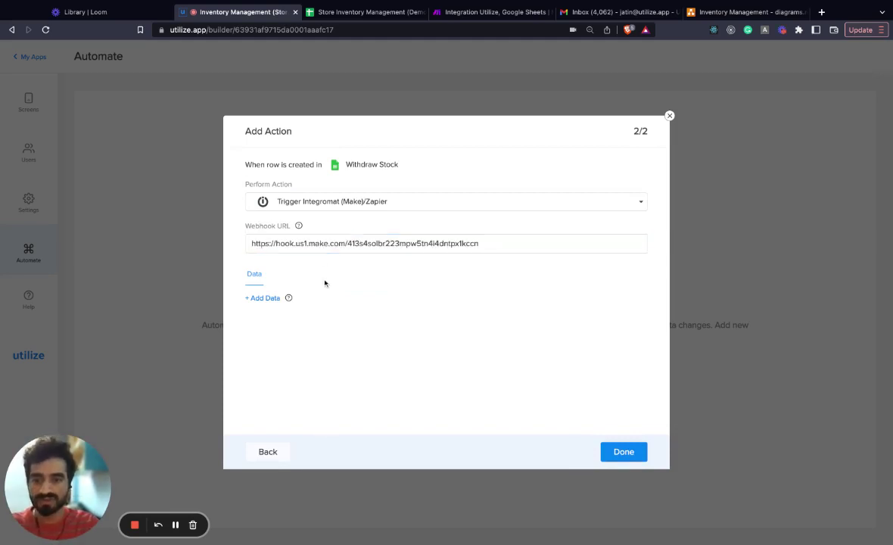
# Step: Send sku as SKU Code and date as Date of Transaction, then save the automation
pyautogui.click(269, 298)
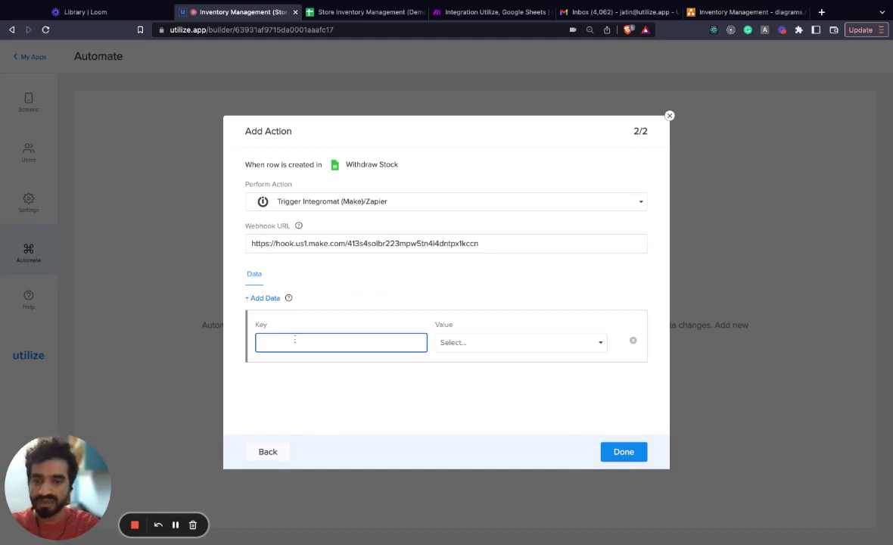
pyautogui.write('sku')
pyautogui.click(451, 342)
pyautogui.click(470, 366)
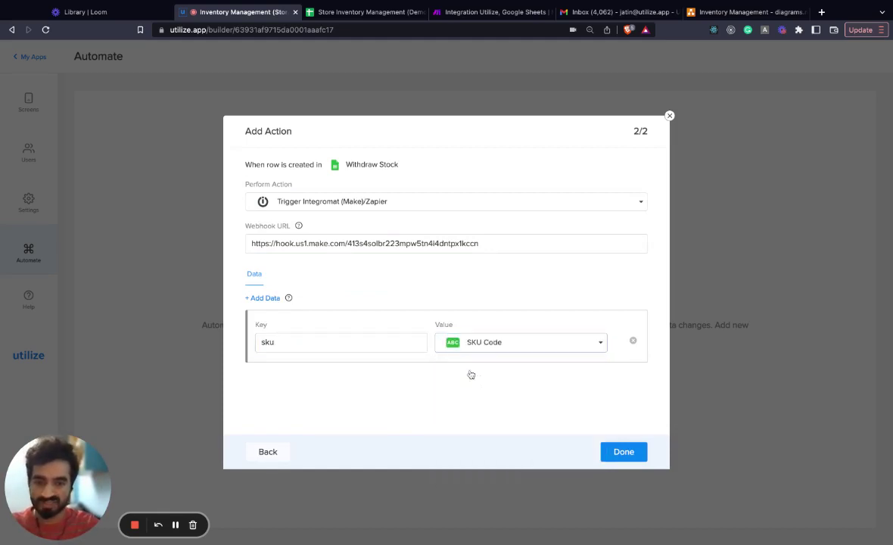
pyautogui.click(261, 299)
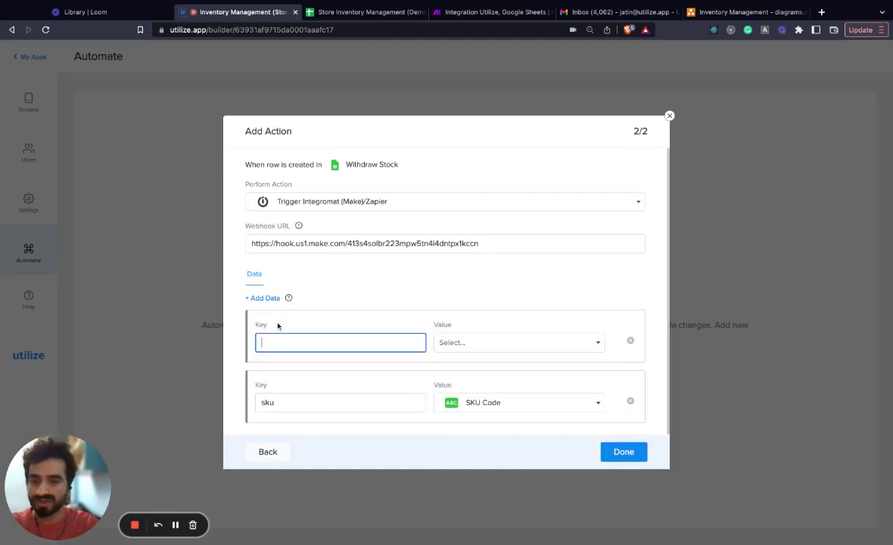
pyautogui.write('date')
pyautogui.click(493, 342)
pyautogui.click(491, 381)
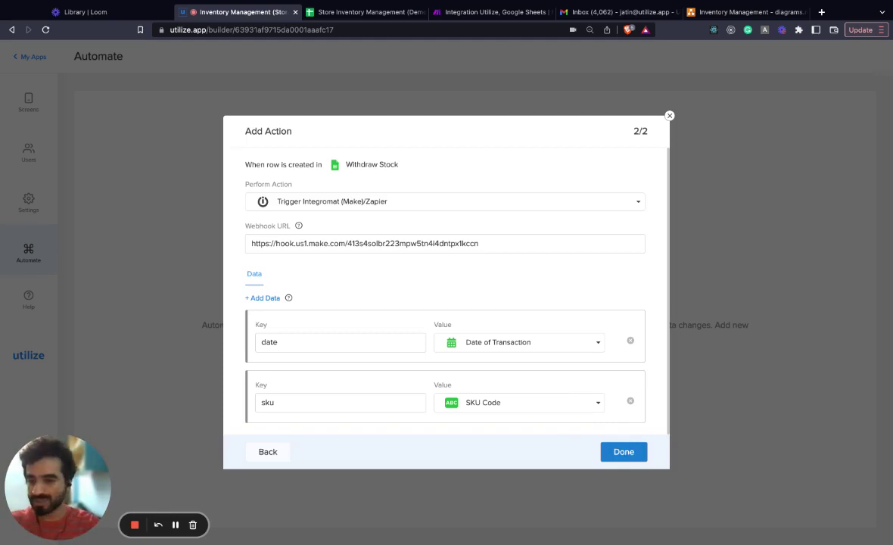
pyautogui.click(624, 451)
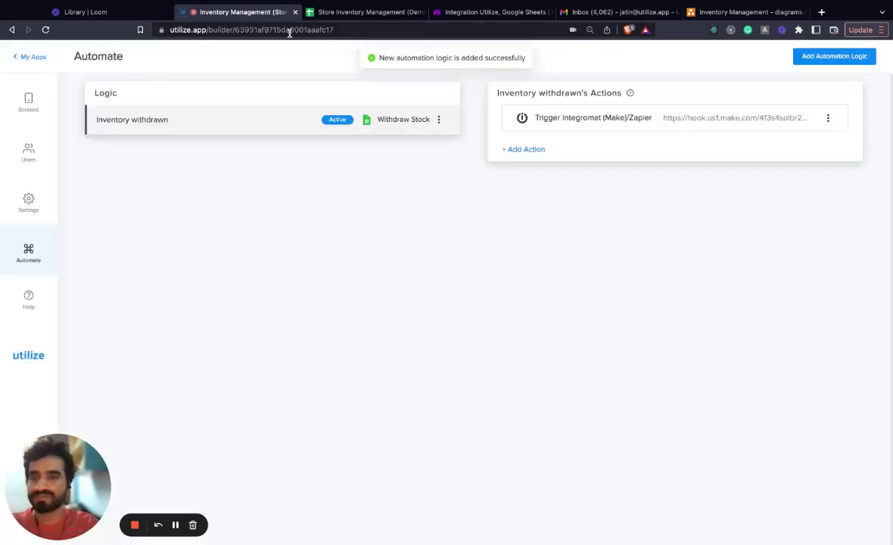
# Step: Submit a test withdrawal of 10 Flat Buttons from the app preview's Withdraw Stock form
pyautogui.click(28, 102)
pyautogui.click(324, 165)
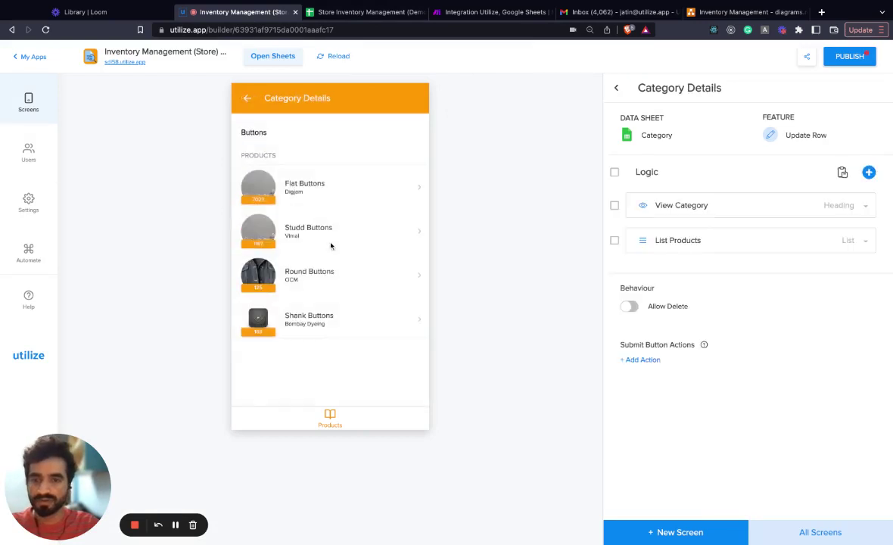
pyautogui.click(333, 180)
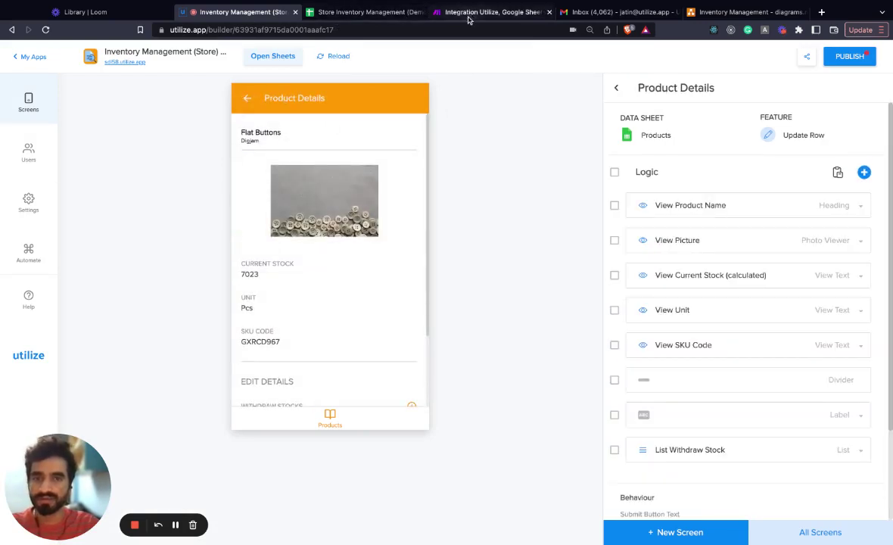
pyautogui.scroll(-2, 343, 332)
pyautogui.click(411, 347)
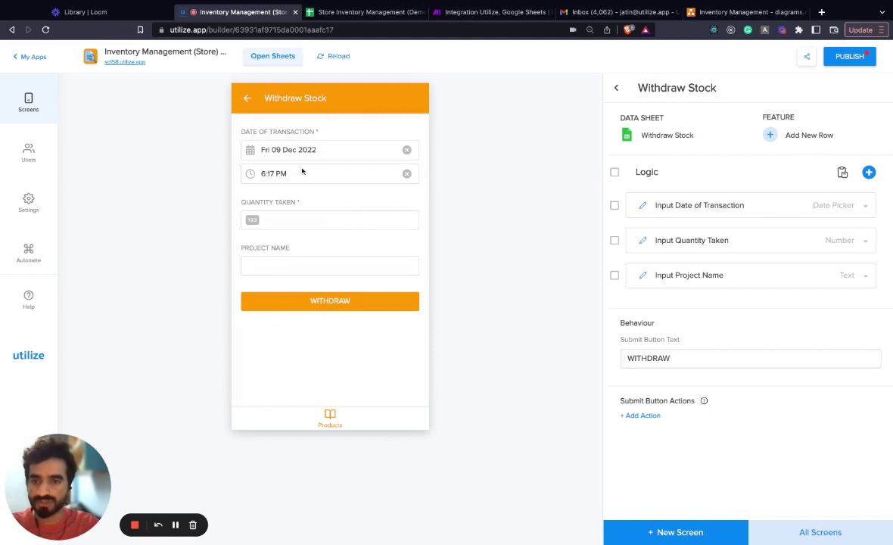
pyautogui.click(303, 220)
pyautogui.write('10')
pyautogui.click(312, 301)
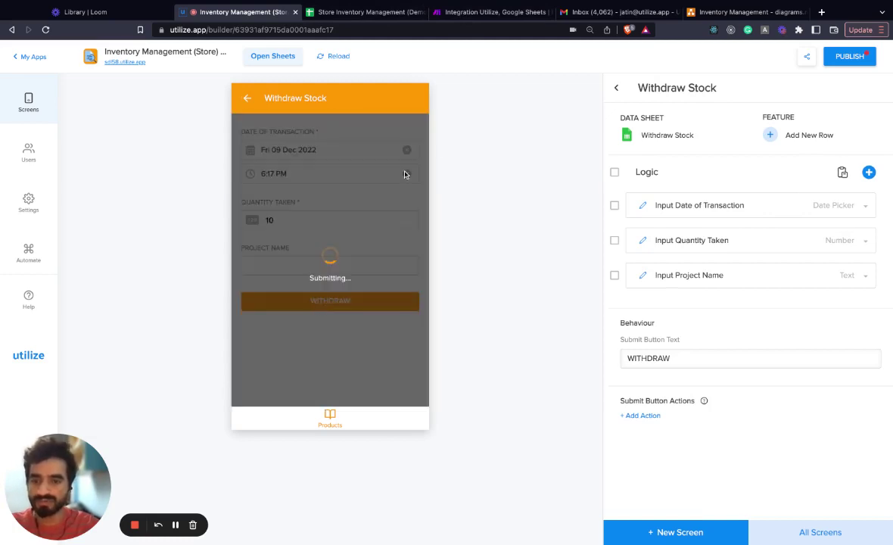
pyautogui.moveTo(469, 11); pyautogui.dragTo(378, 11)
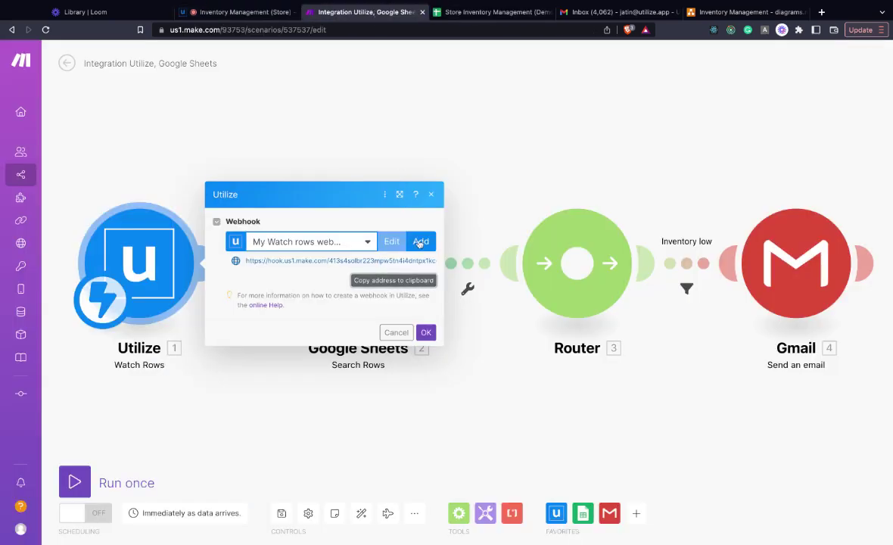
# Step: Run only the Utilize trigger on existing data and inspect the received date and sku
pyautogui.click(426, 332)
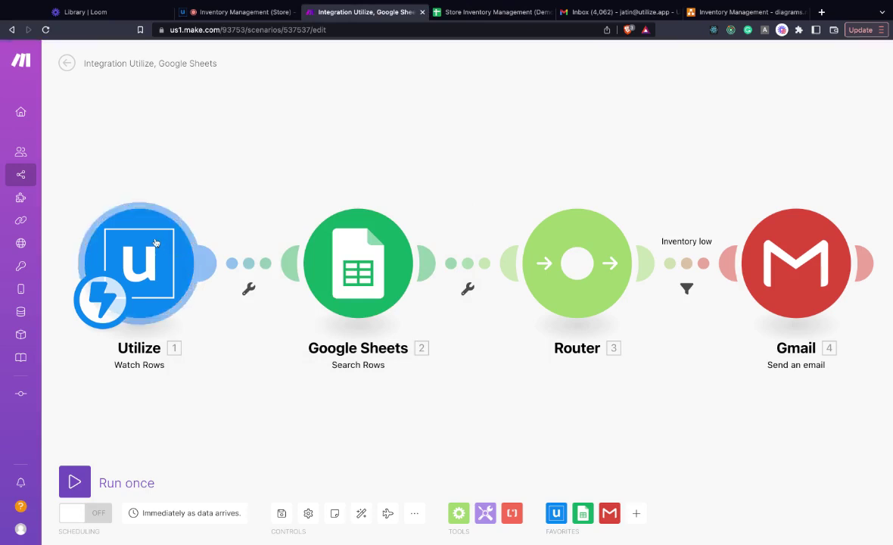
pyautogui.rightClick(179, 258)
pyautogui.click(214, 265)
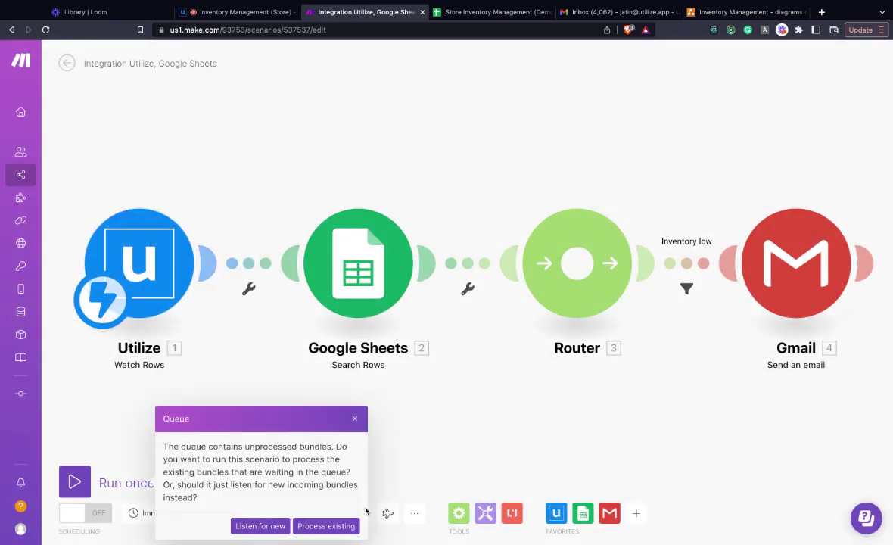
pyautogui.click(337, 525)
pyautogui.click(210, 192)
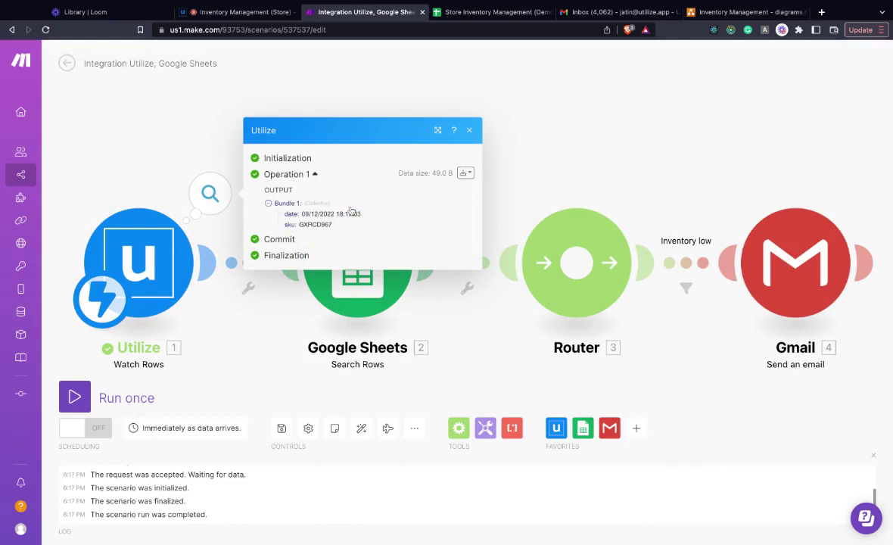
pyautogui.tripleClick(333, 225)
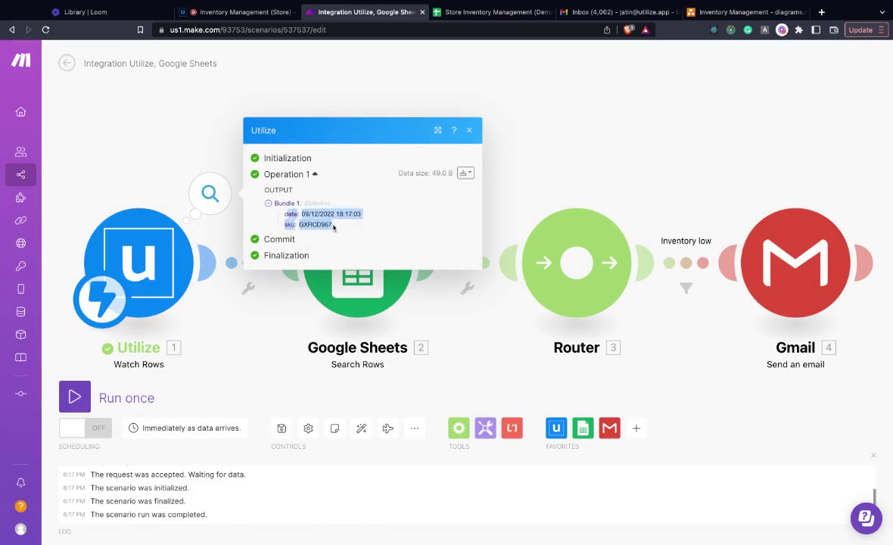
pyautogui.click(357, 205)
pyautogui.click(469, 131)
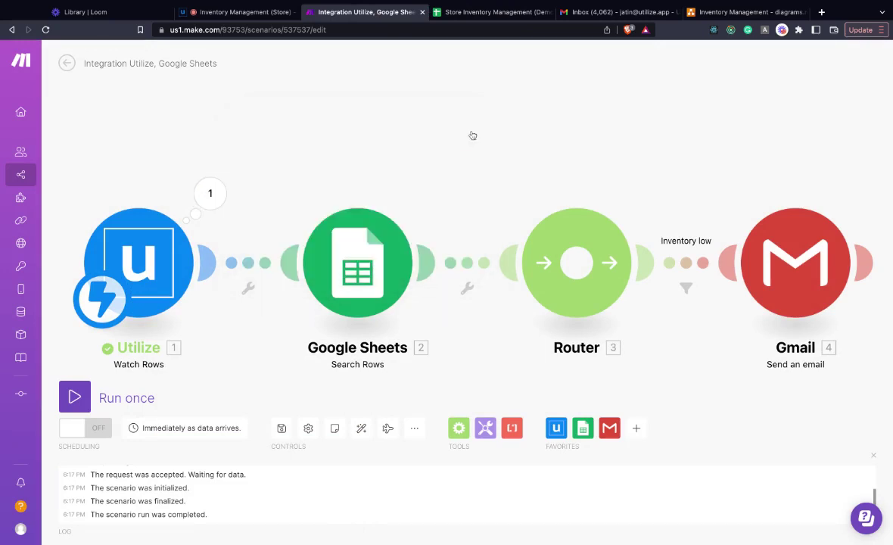
# Step: Review the Google Sheets Search Rows settings before checking the inventory spreadsheet
pyautogui.click(377, 256)
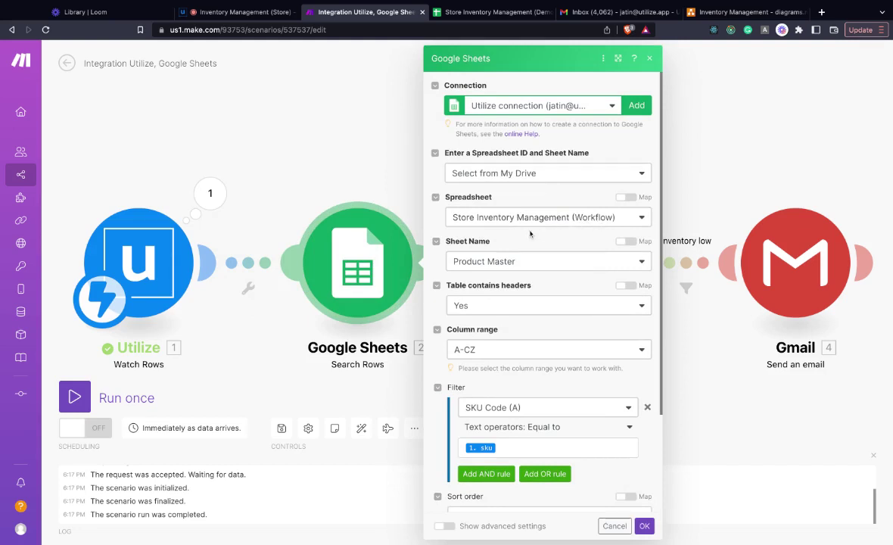
pyautogui.scroll(-3, 488, 282)
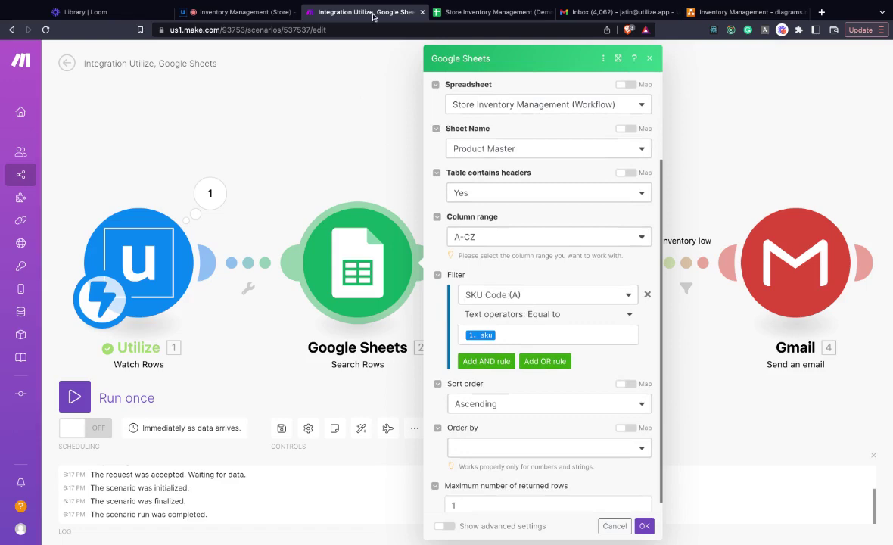
pyautogui.click(472, 12)
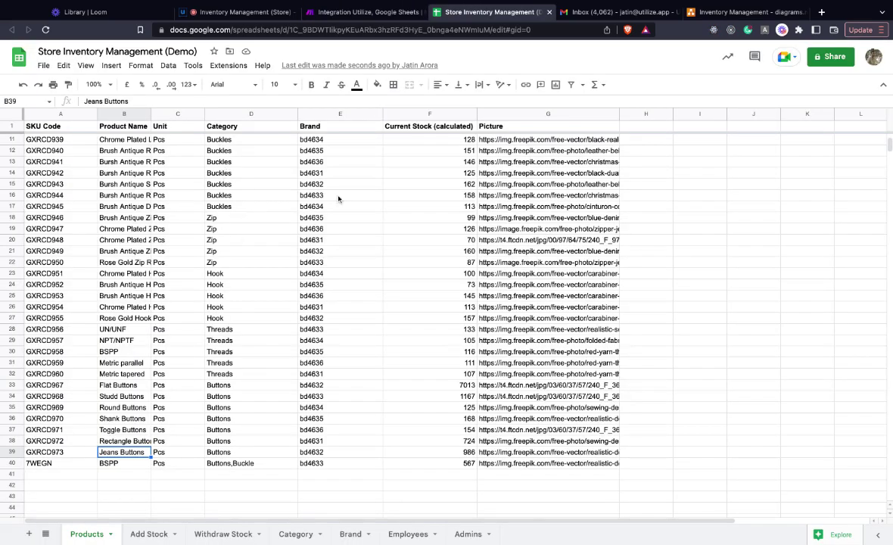
# Step: Inspect the ARRAYFORMULA in cell F2 that computes Current Stock
pyautogui.scroll(3, 339, 195)
pyautogui.click(425, 140)
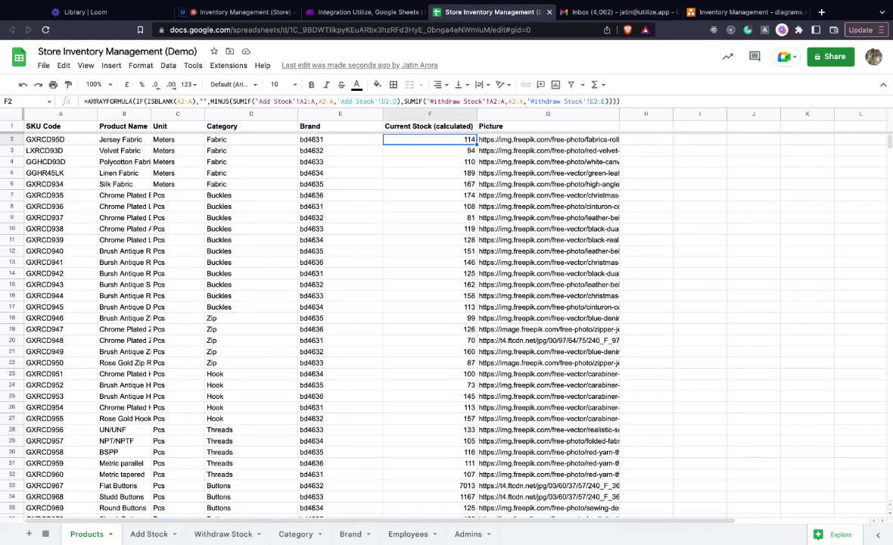
pyautogui.click(239, 11)
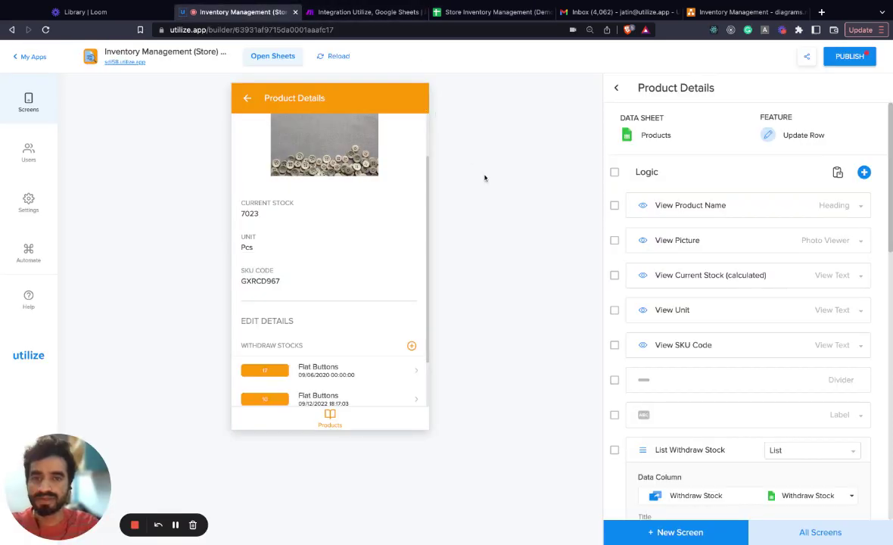
# Step: Verify the Search Rows filter maps SKU Code to 1. sku and returns at most 1 row
pyautogui.click(369, 11)
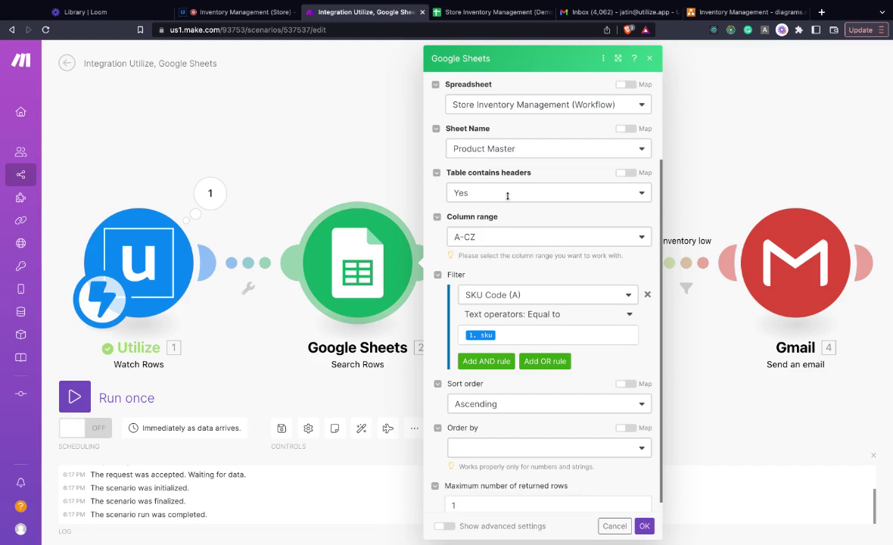
pyautogui.scroll(3, 507, 285)
pyautogui.scroll(-2, 510, 250)
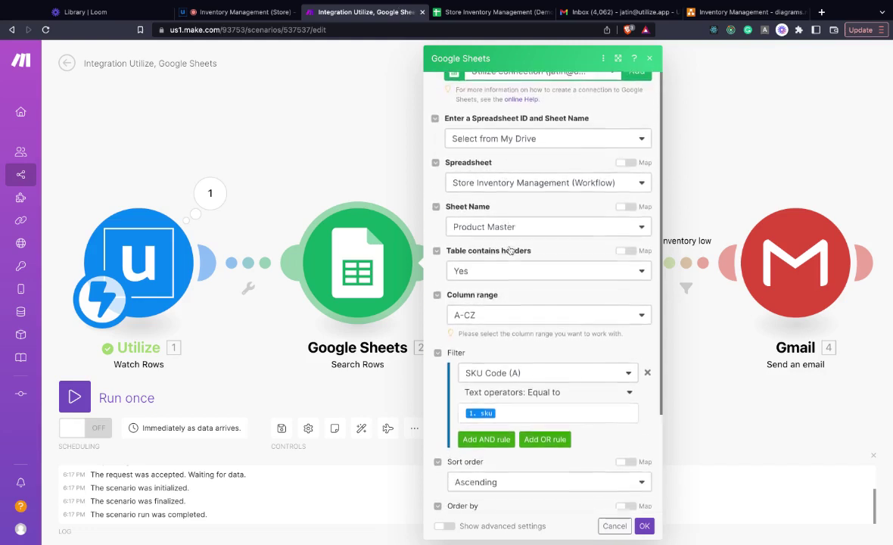
pyautogui.scroll(-2, 509, 251)
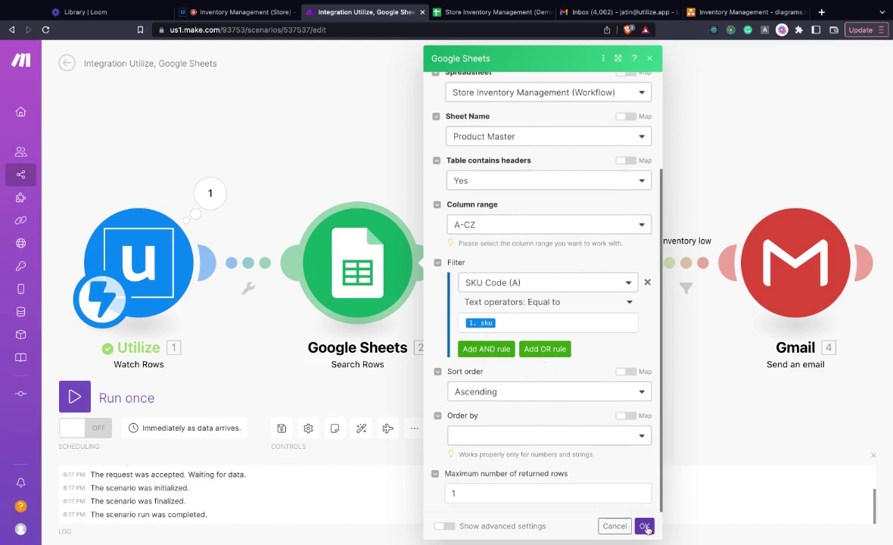
pyautogui.click(506, 321)
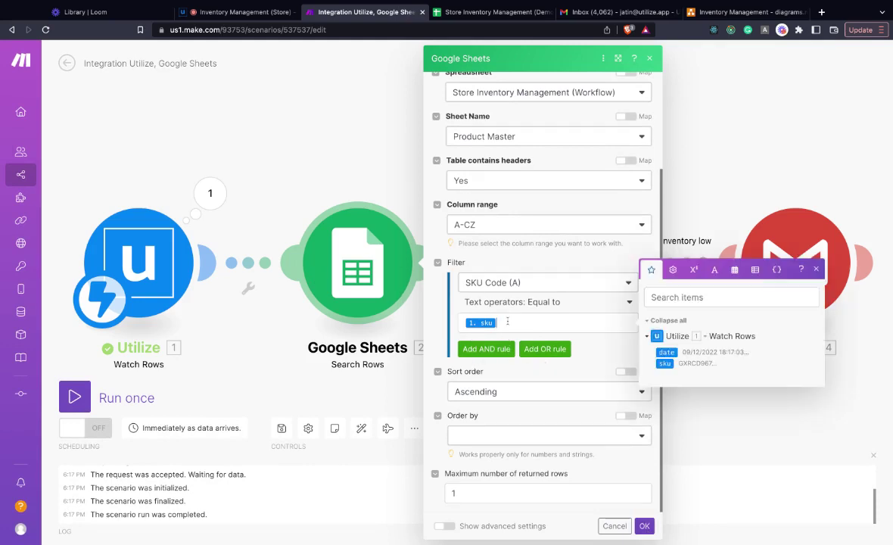
pyautogui.click(614, 348)
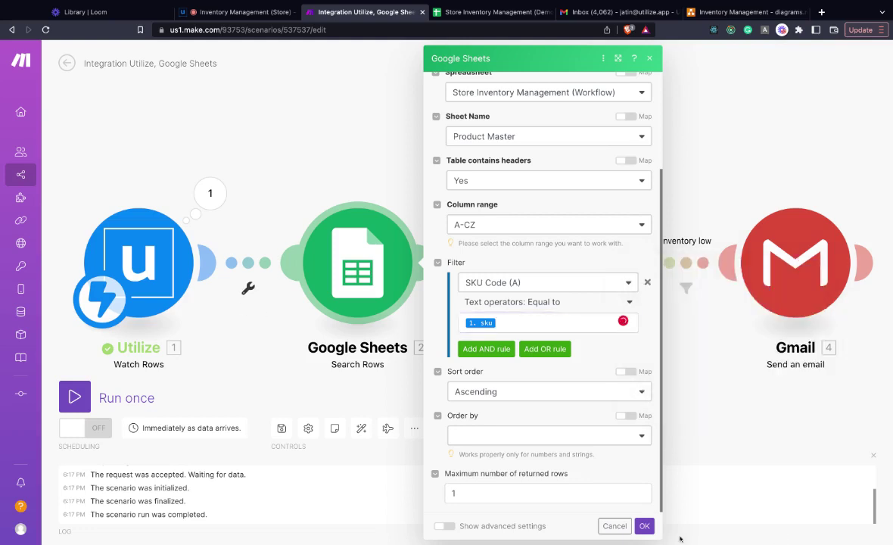
# Step: Check the Inventory low filter condition, Current Stock below 10, against the spreadsheet
pyautogui.click(645, 525)
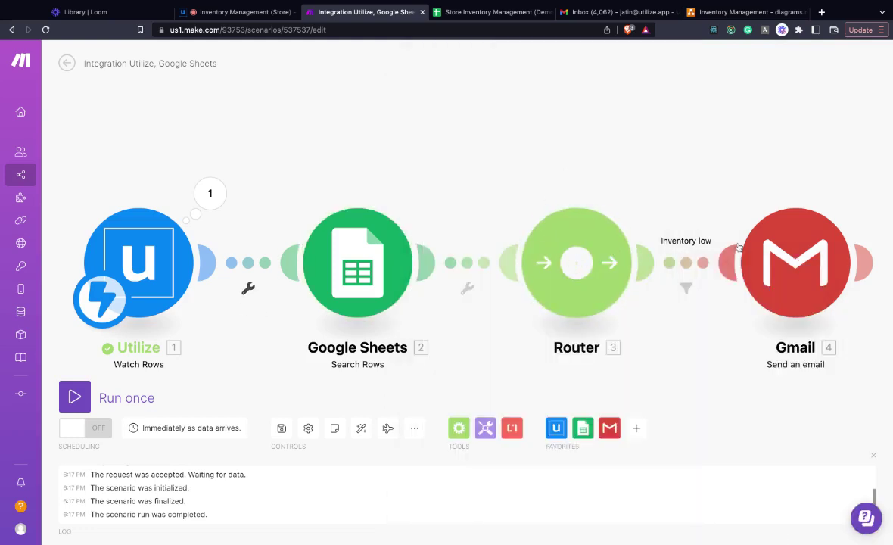
pyautogui.hscroll(6, 738, 247)
pyautogui.click(415, 288)
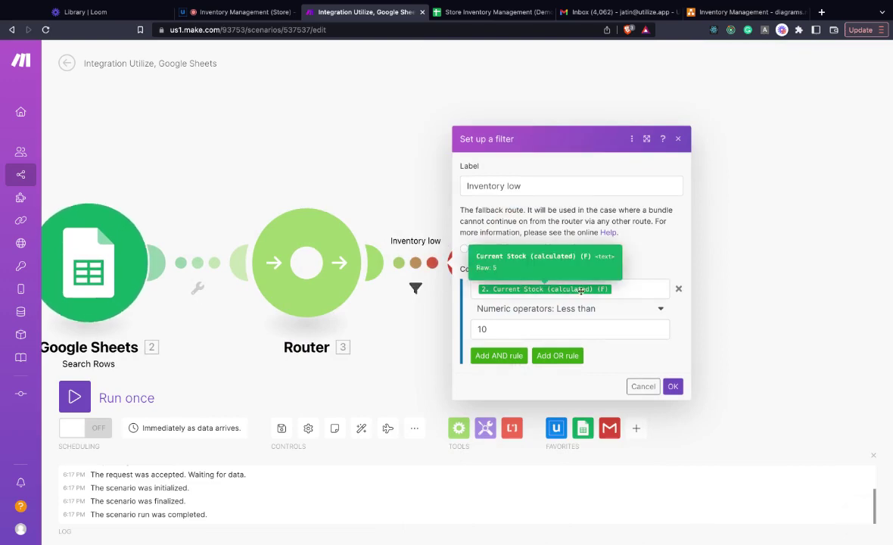
pyautogui.click(484, 12)
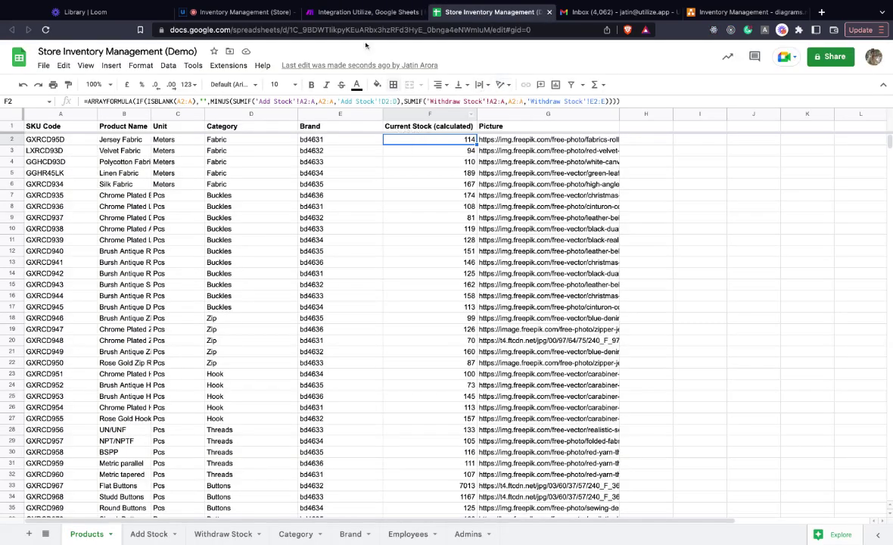
pyautogui.click(355, 13)
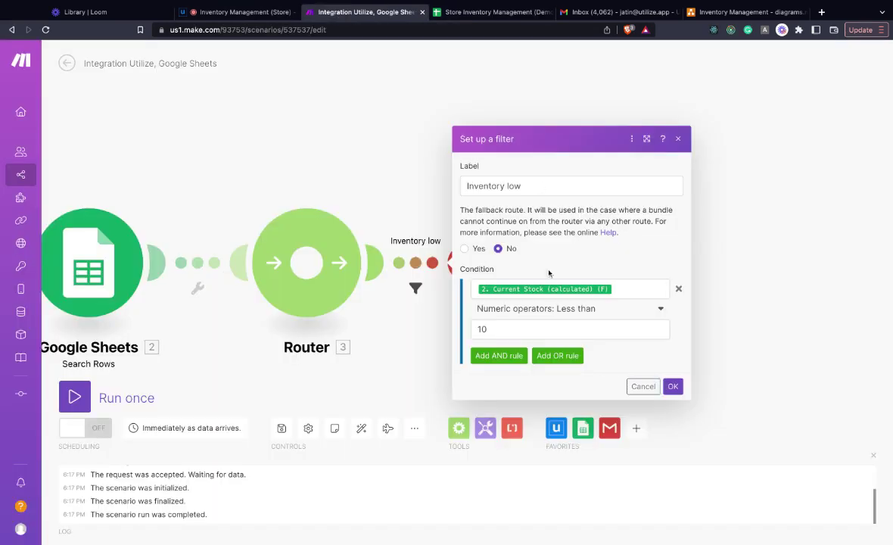
pyautogui.click(585, 330)
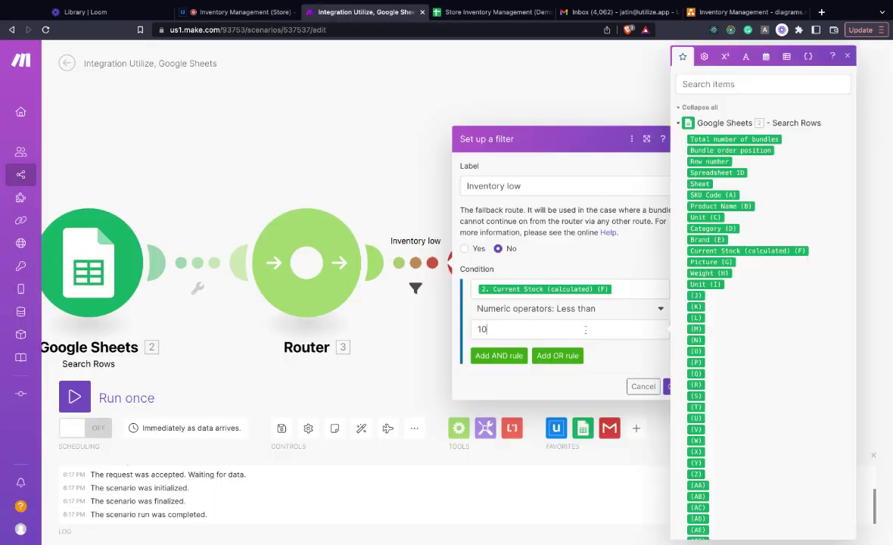
pyautogui.click(412, 342)
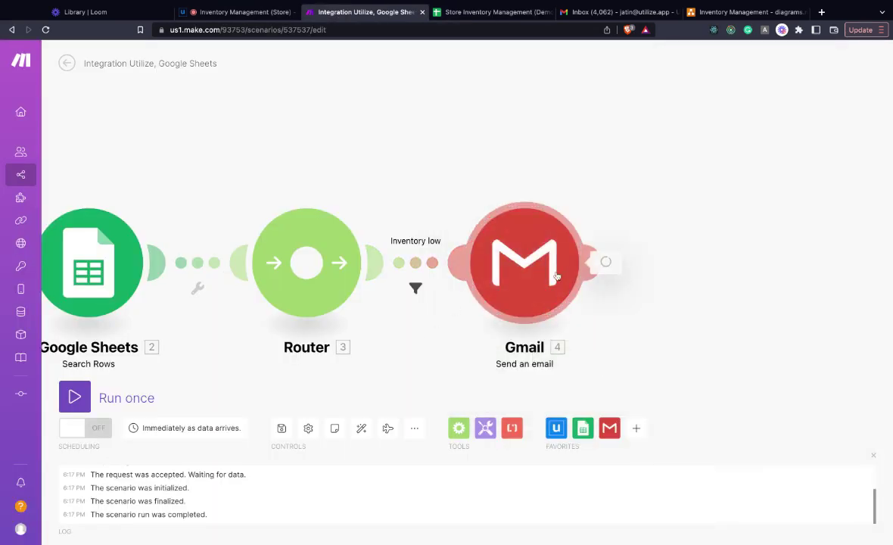
# Step: Review the Gmail alert email settings, then start a single scenario run
pyautogui.click(545, 235)
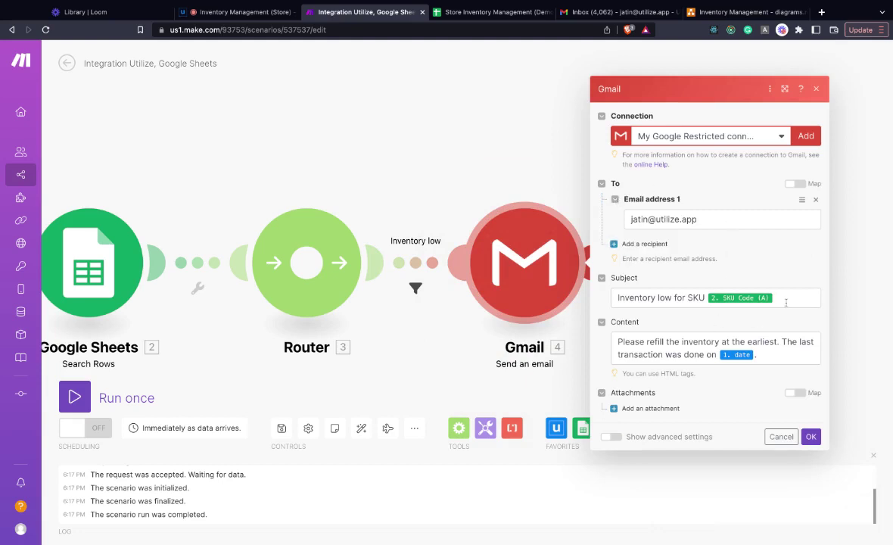
pyautogui.click(816, 89)
pyautogui.click(234, 12)
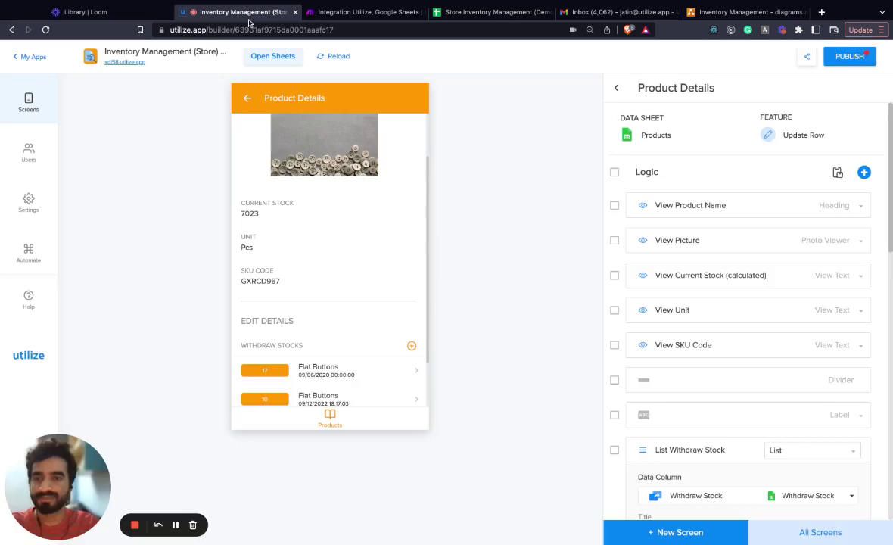
pyautogui.hotkey('ctrl', 'Tab')
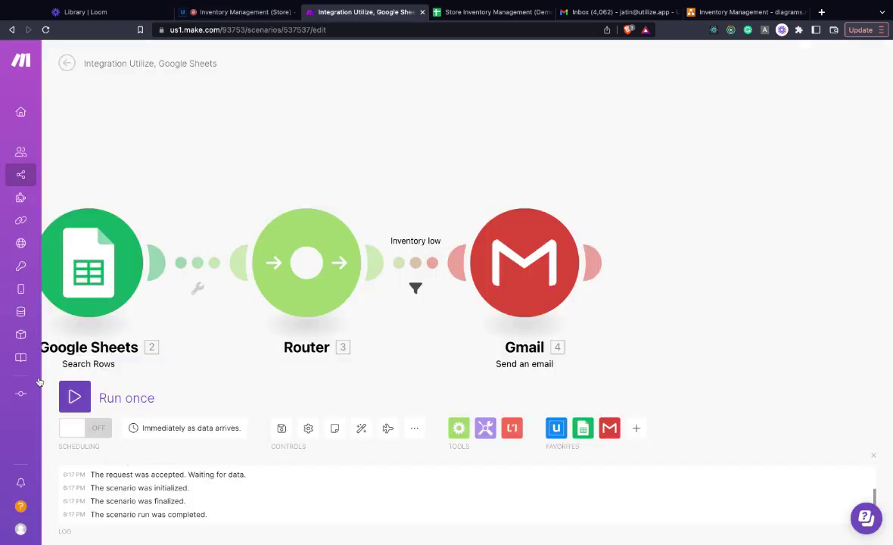
pyautogui.click(76, 397)
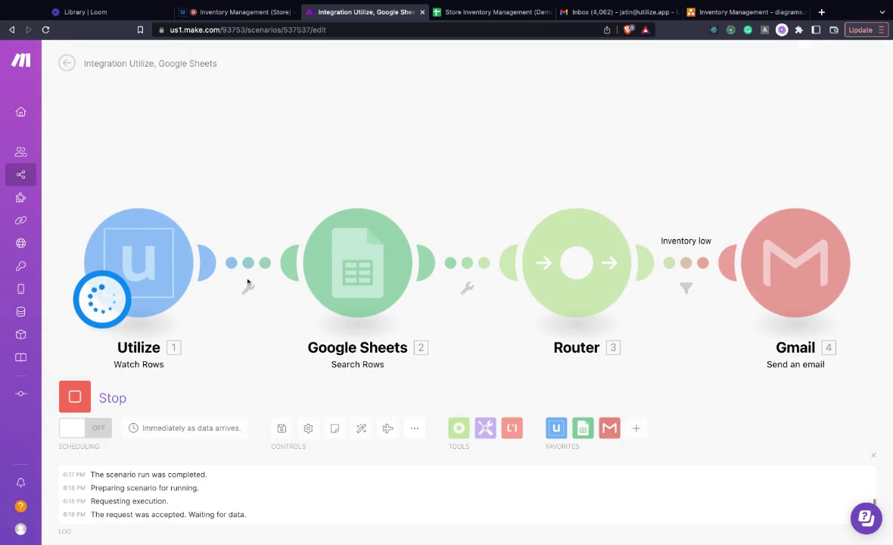
# Step: Withdraw 500 Flat Buttons through the Withdraw Stock form
pyautogui.hotkey('ctrl', 'shift', 'Tab')
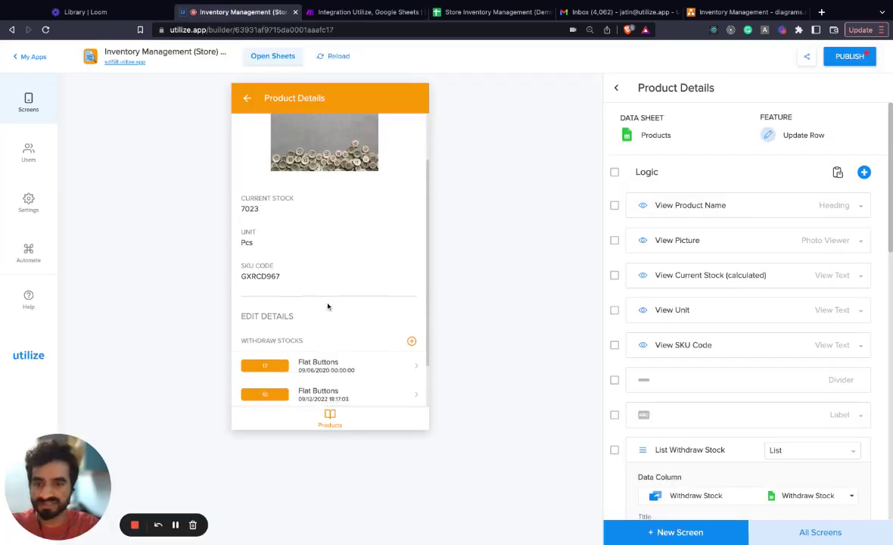
pyautogui.scroll(-2, 328, 306)
pyautogui.click(410, 286)
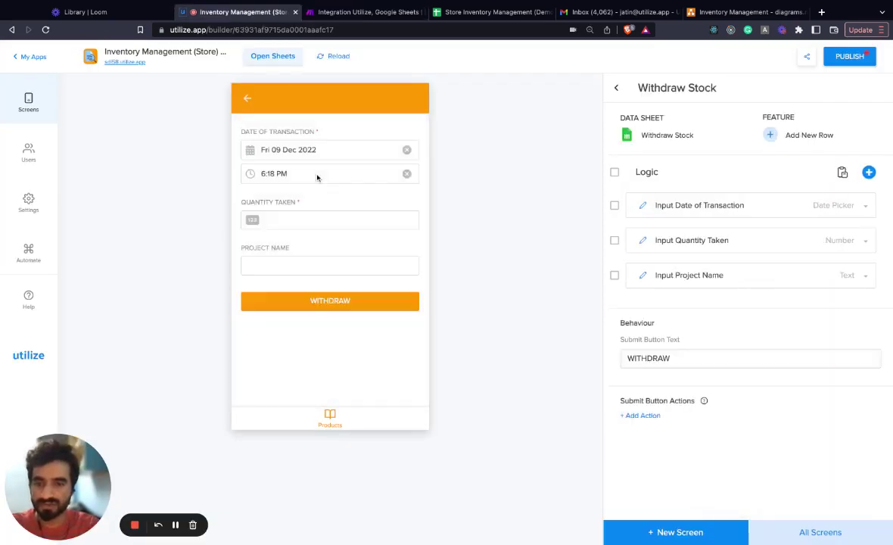
pyautogui.click(292, 222)
pyautogui.write('509')
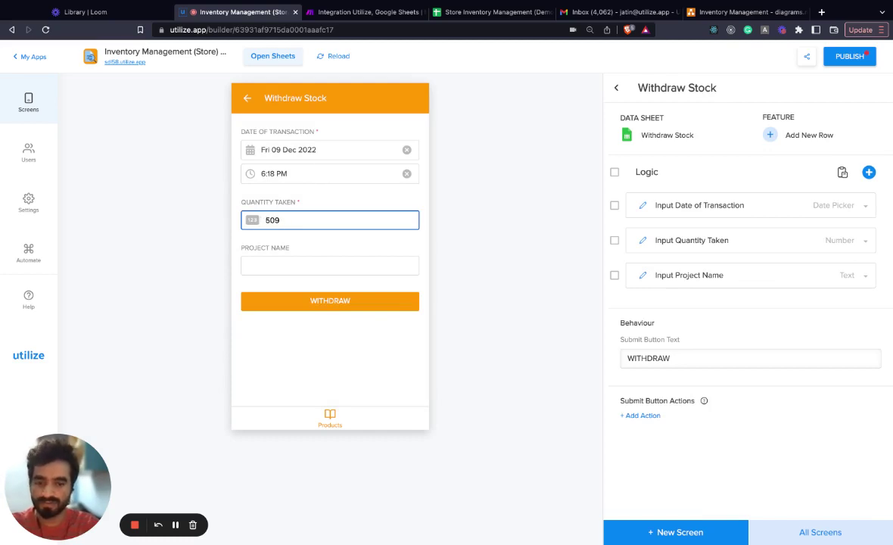
pyautogui.press('BackSpace')
pyautogui.write('0')
pyautogui.click(323, 305)
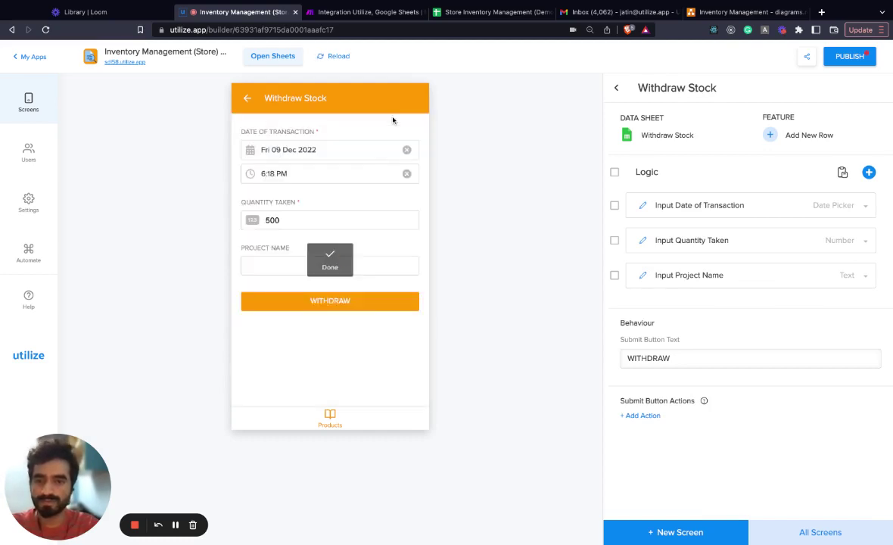
# Step: Check Make's Gmail output and open the 'Inventory low for SKU GXRCD967' email in Gmail
pyautogui.hotkey('ctrl', 'Tab')
pyautogui.hotkey('ctrl', 'Tab')
pyautogui.hotkey('ctrl', 'shift', 'Tab')
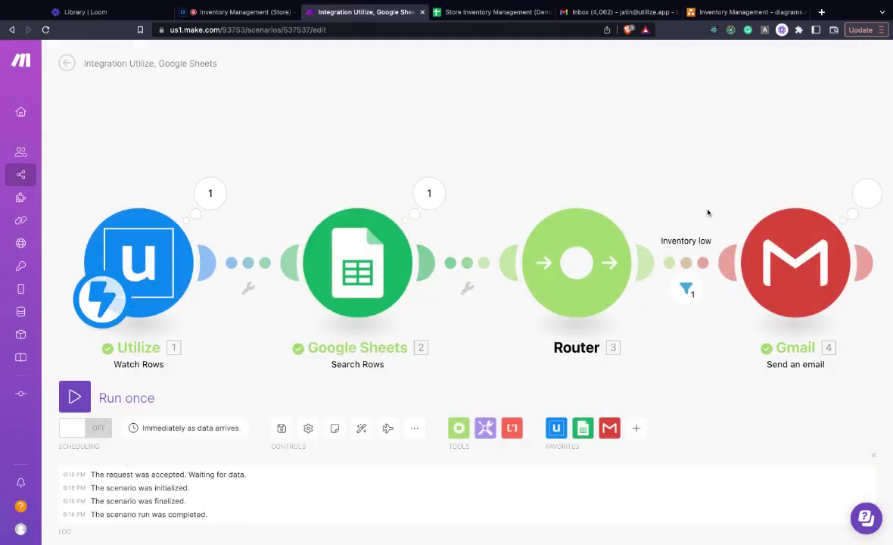
pyautogui.click(862, 194)
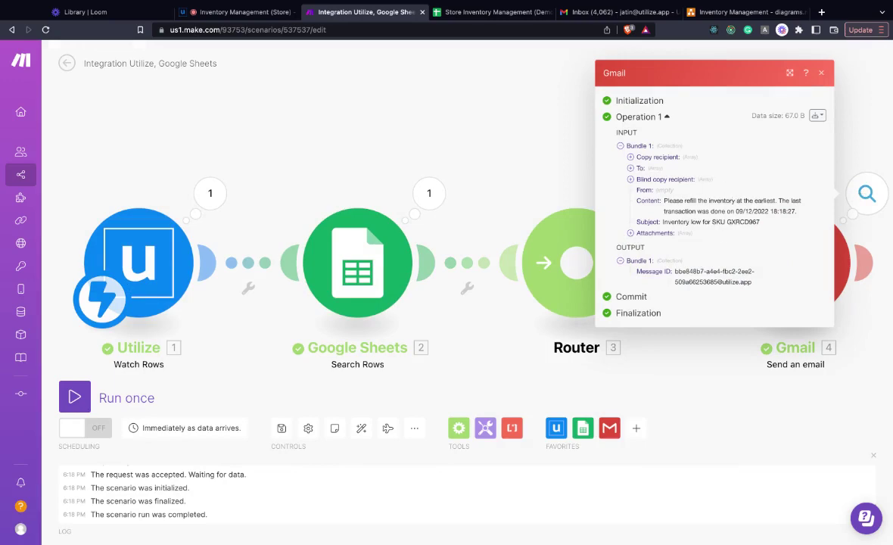
pyautogui.click(614, 12)
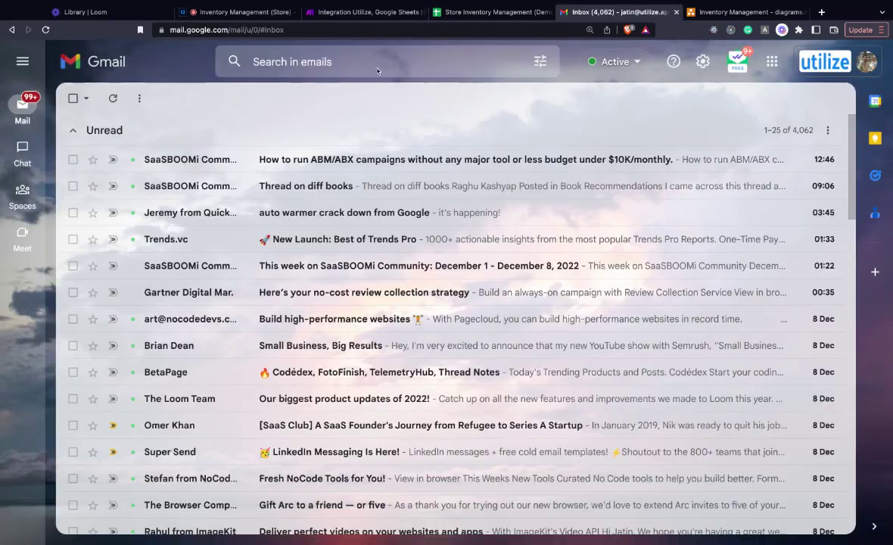
pyautogui.click(112, 99)
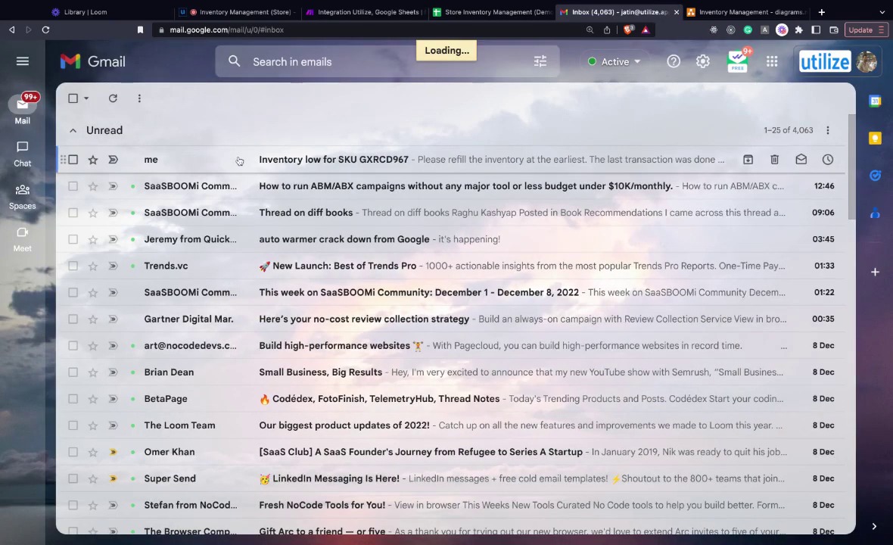
pyautogui.click(238, 160)
pyautogui.moveTo(201, 203); pyautogui.dragTo(456, 203)
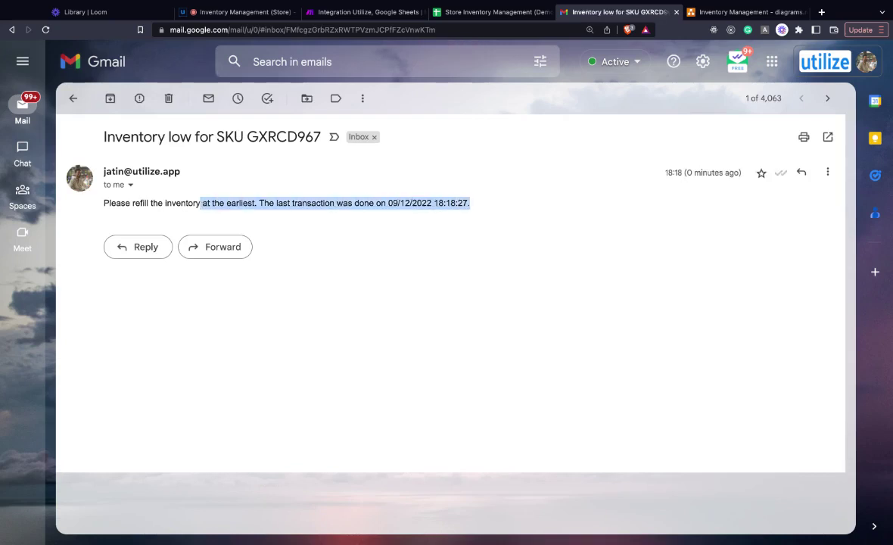
pyautogui.click(235, 12)
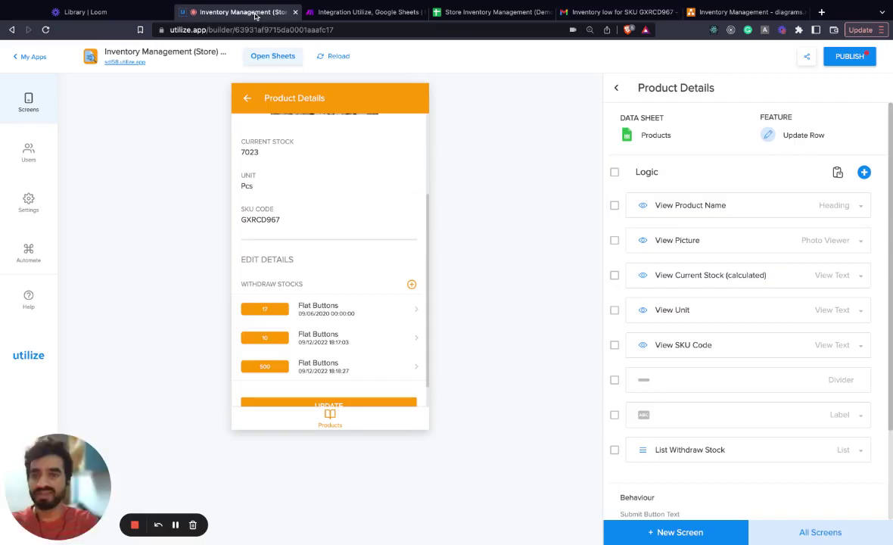